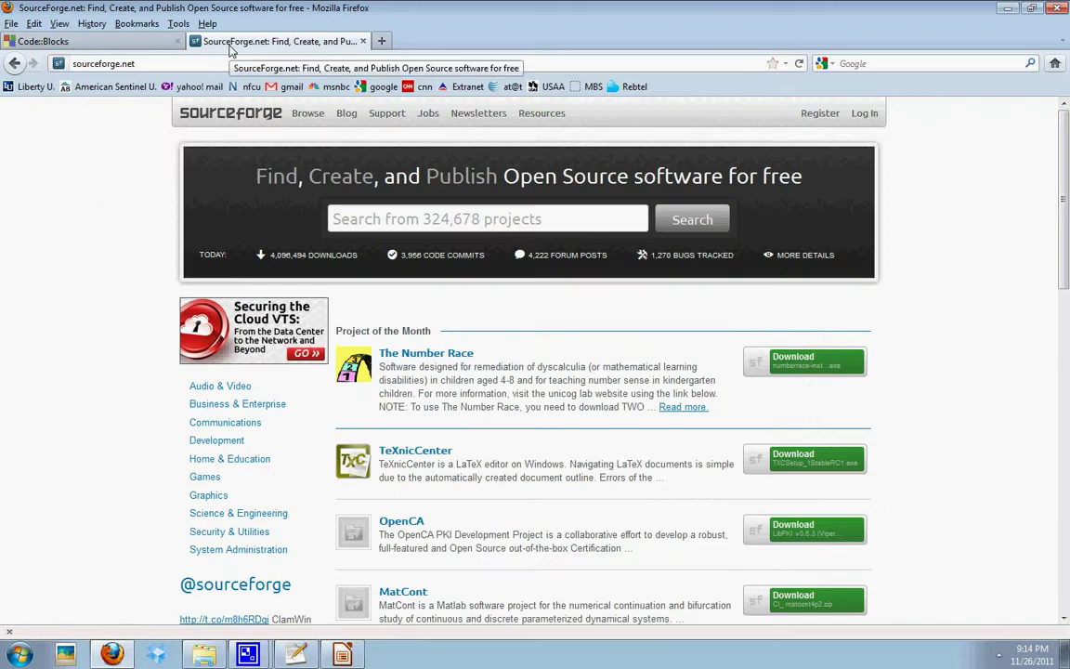
# - On the Code::Blocks site, go to the binary release downloads for Windows 2000/XP/Vista/7
pyautogui.click(131, 46)
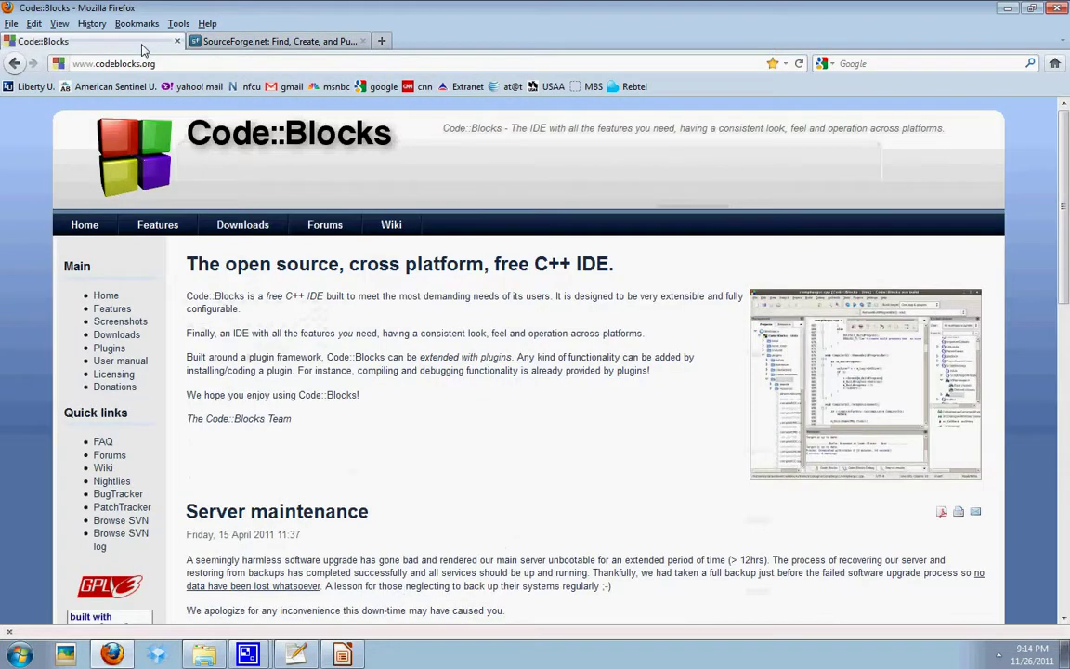
pyautogui.scroll(-1, 261, 144)
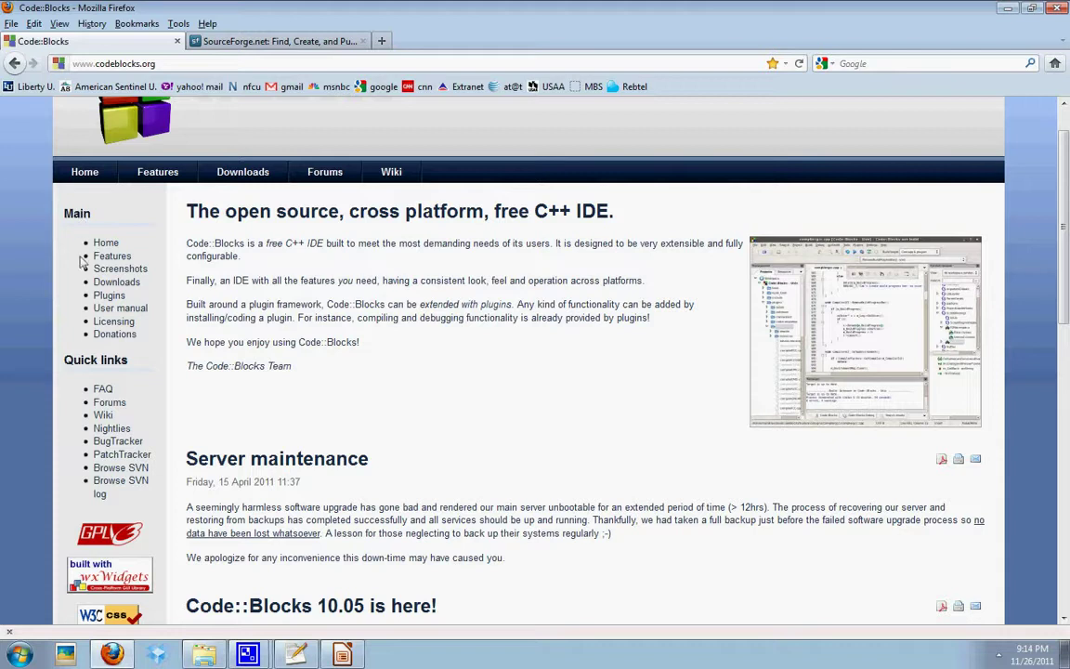
pyautogui.click(129, 285)
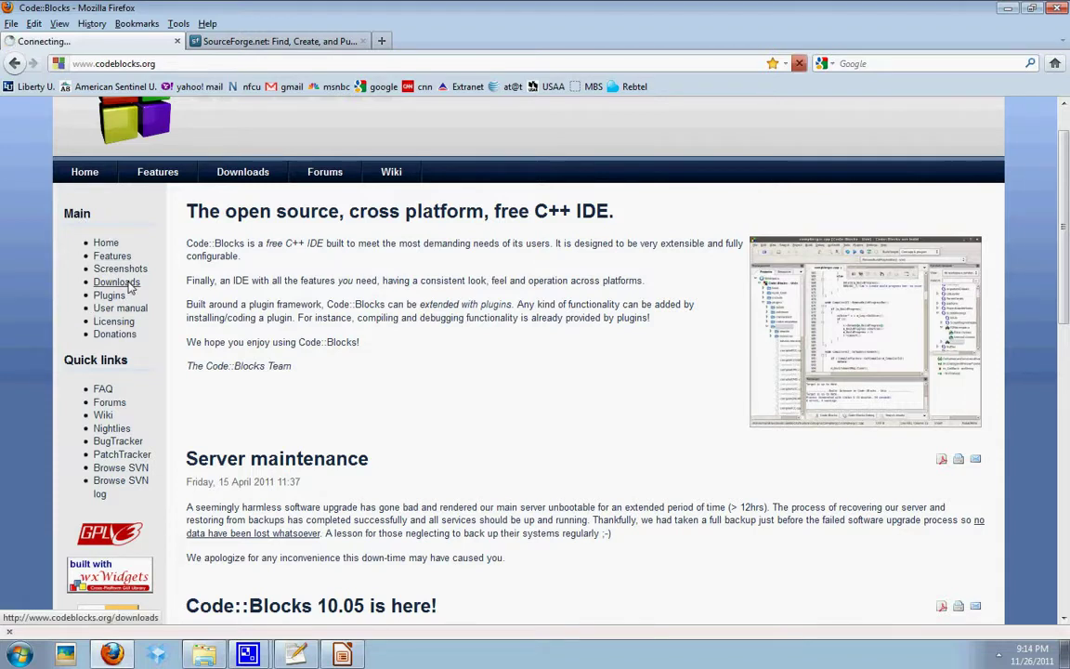
pyautogui.scroll(-1, 143, 295)
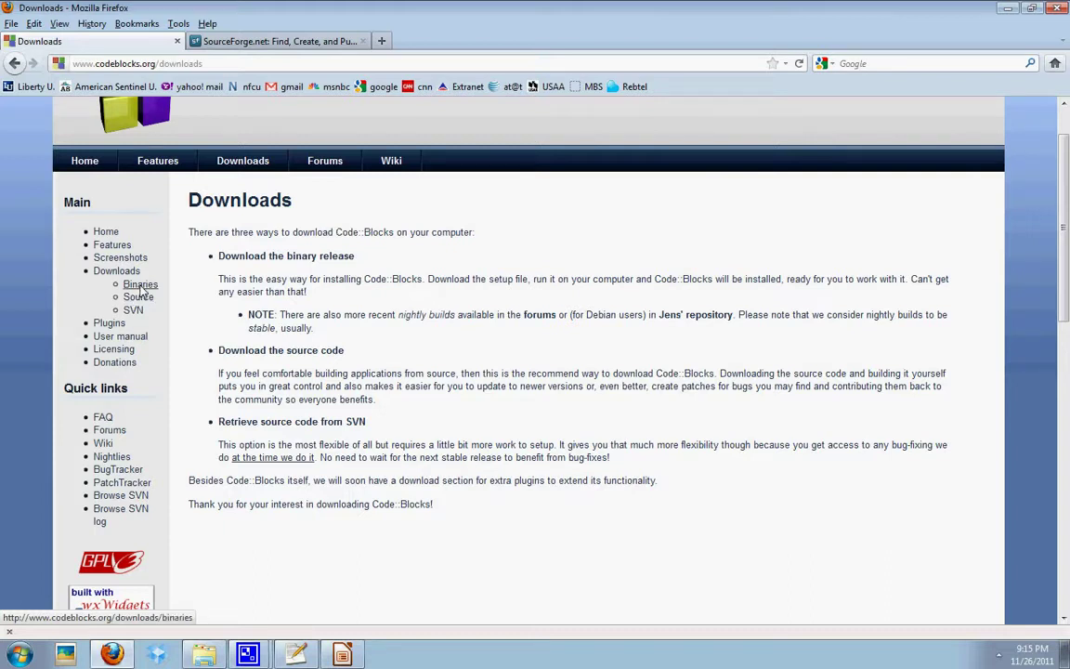
pyautogui.click(140, 285)
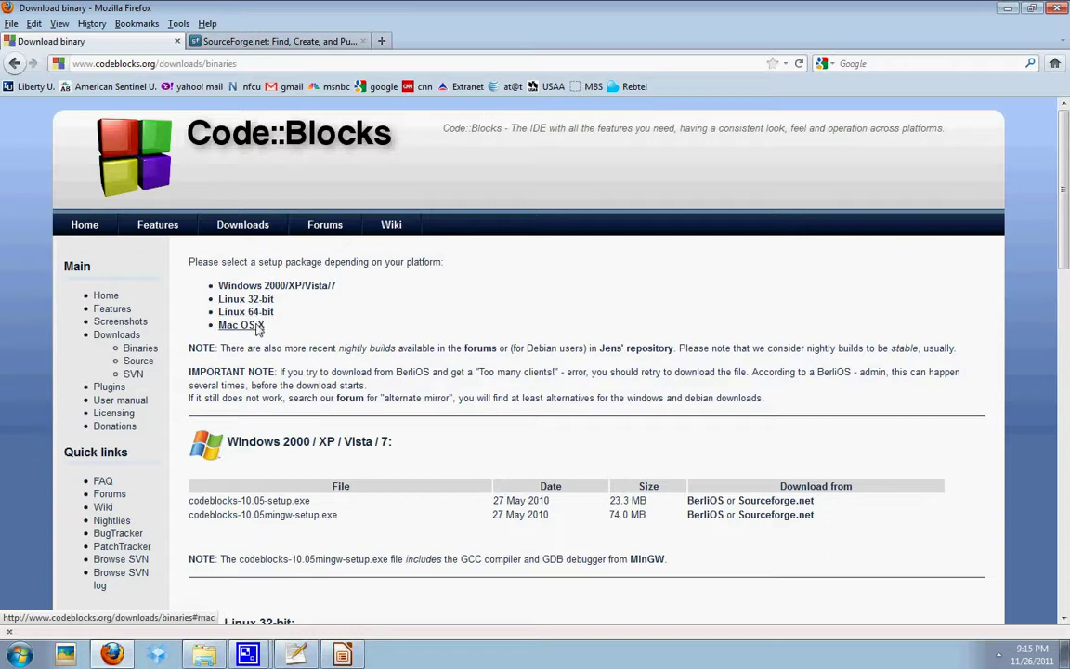
pyautogui.click(303, 288)
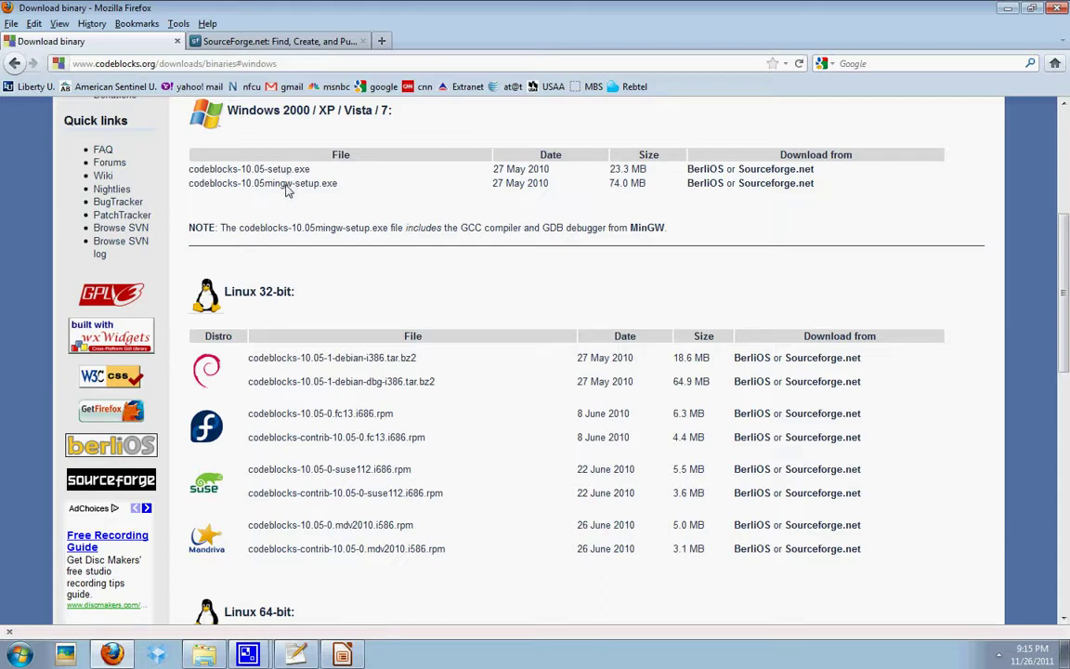
# - Download codeblocks-10.05-setup.exe from the Sourceforge.net mirror and save the file
pyautogui.click(268, 41)
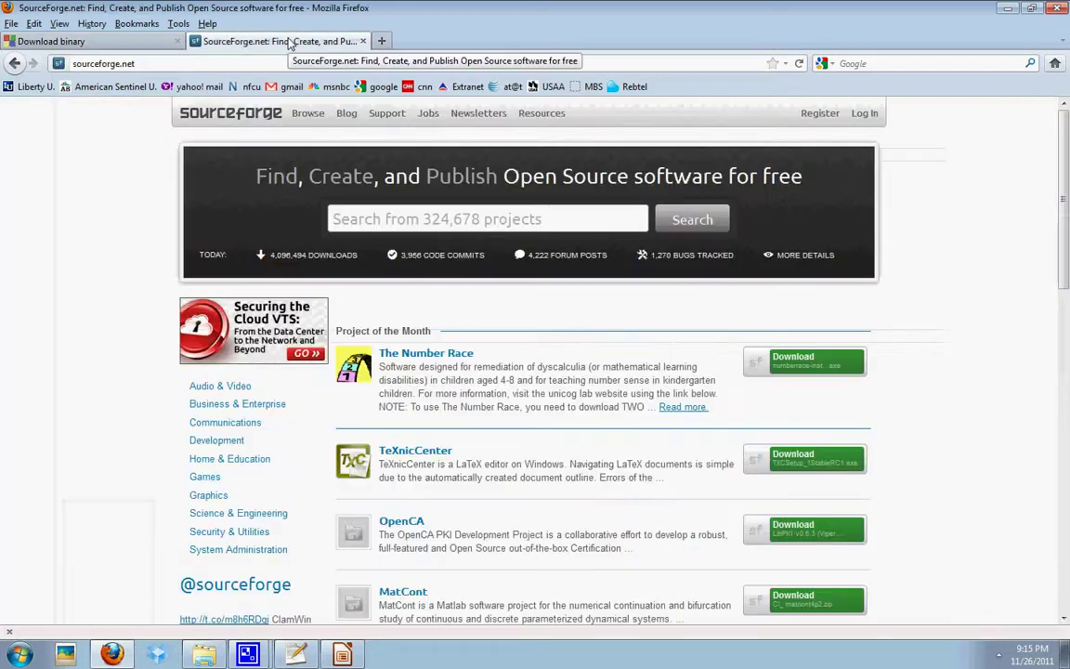
pyautogui.click(139, 41)
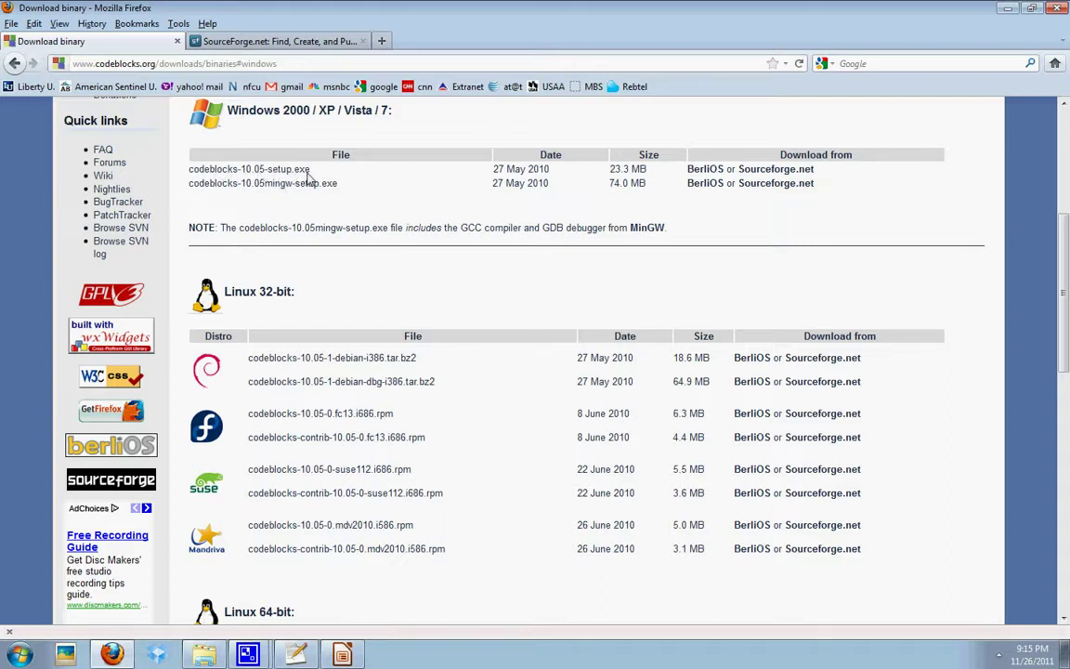
pyautogui.click(766, 171)
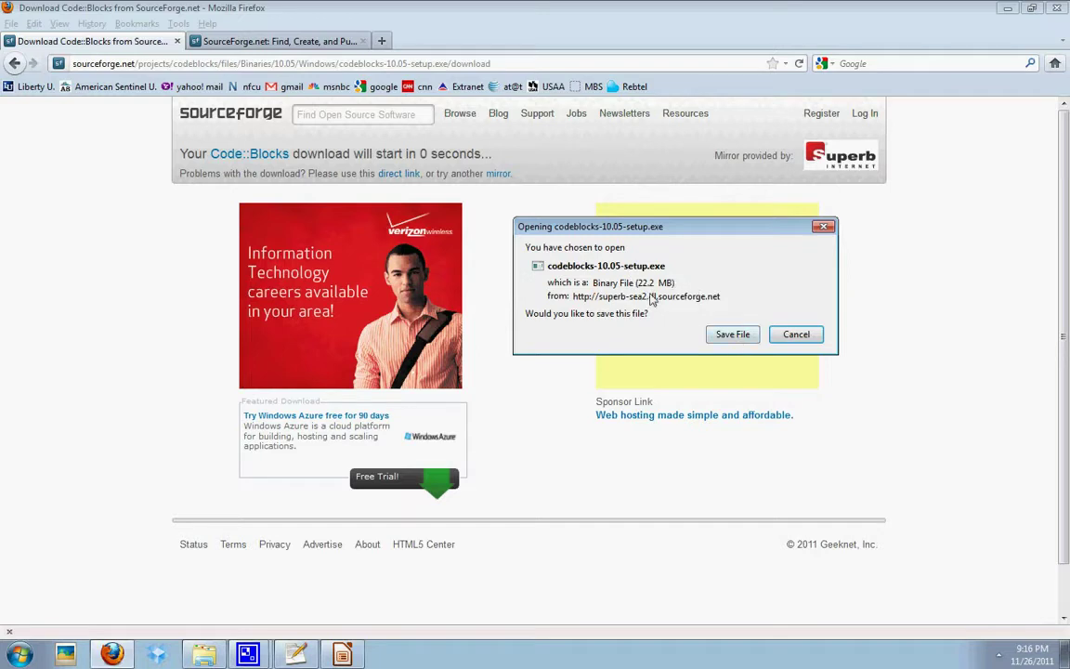
pyautogui.click(731, 339)
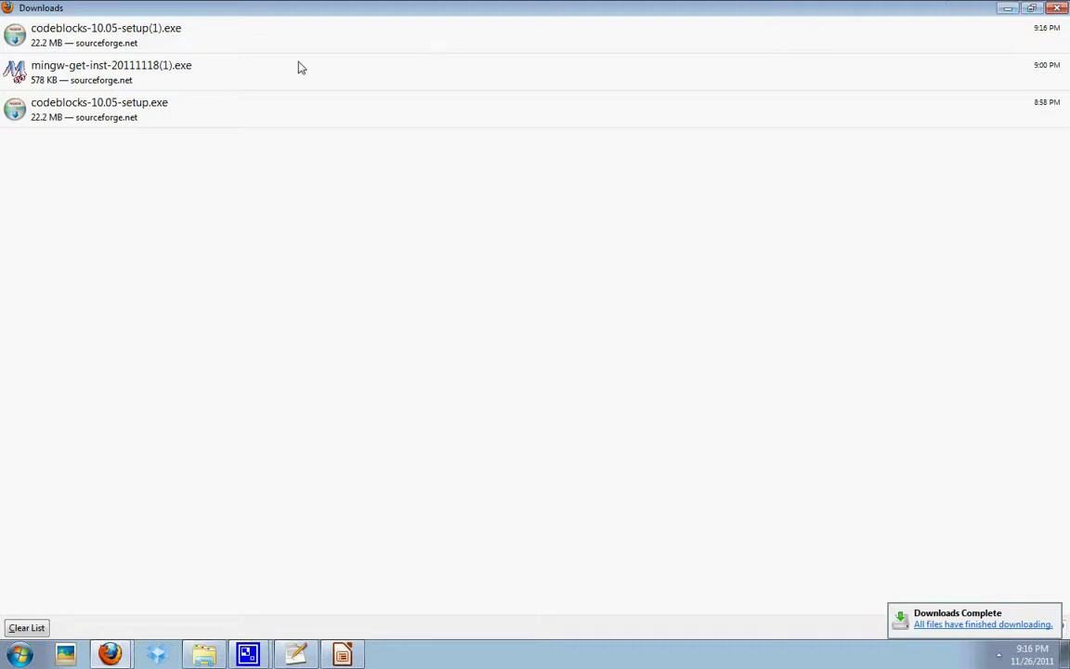
# - Run the newly downloaded Code::Blocks installer, accept the license, and install the preselected components to C:\Program Files (x86)\CodeBlocks
pyautogui.rightClick(144, 35)
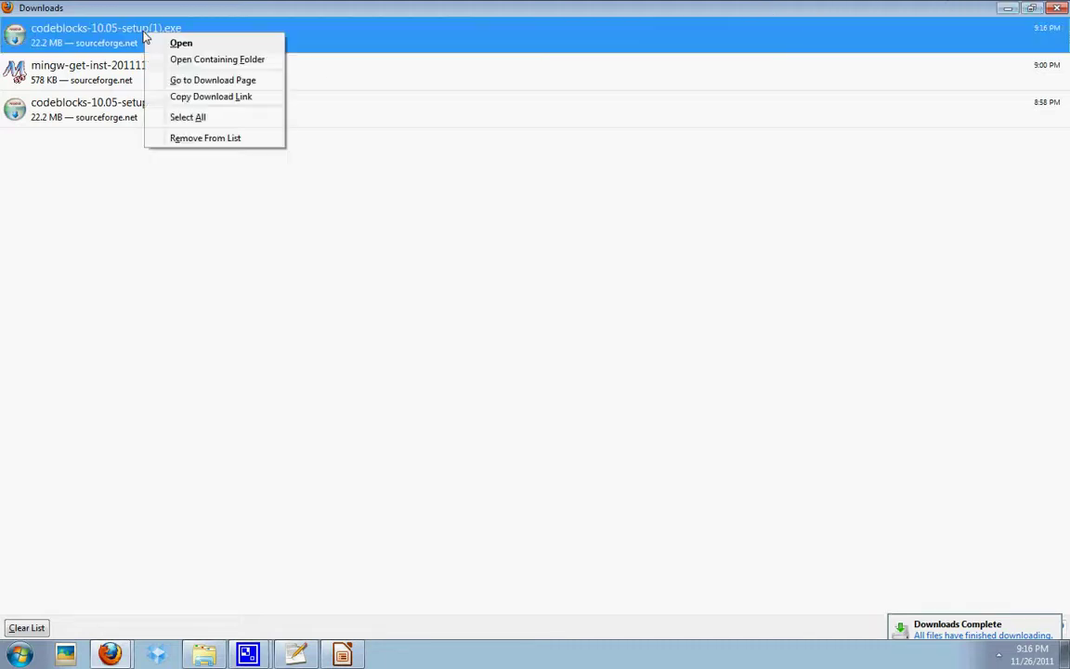
pyautogui.click(198, 46)
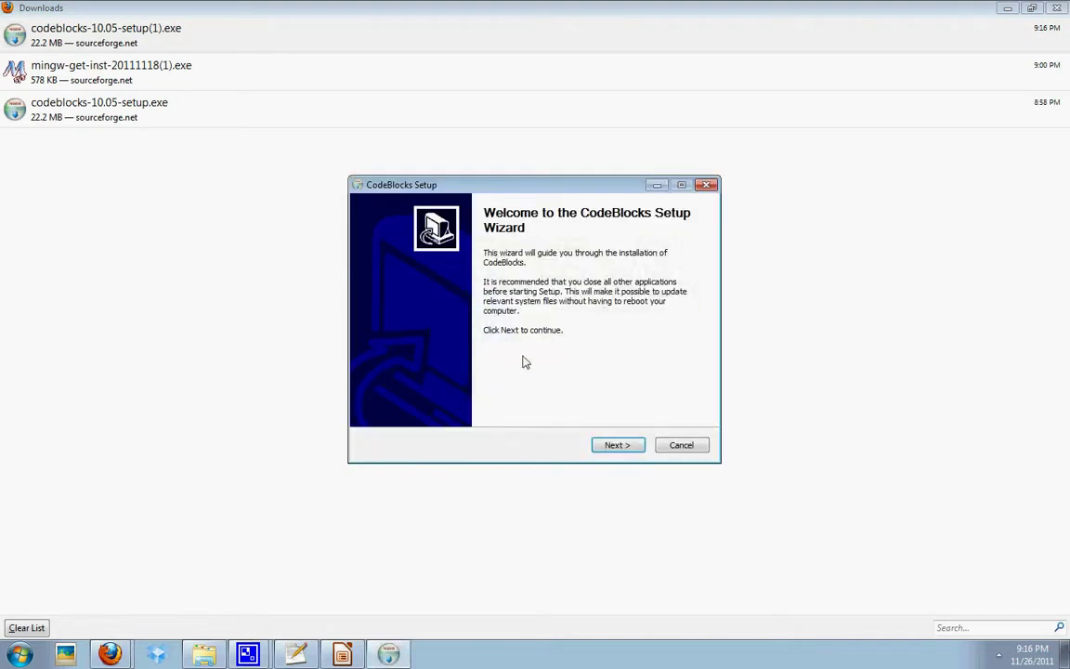
pyautogui.click(620, 446)
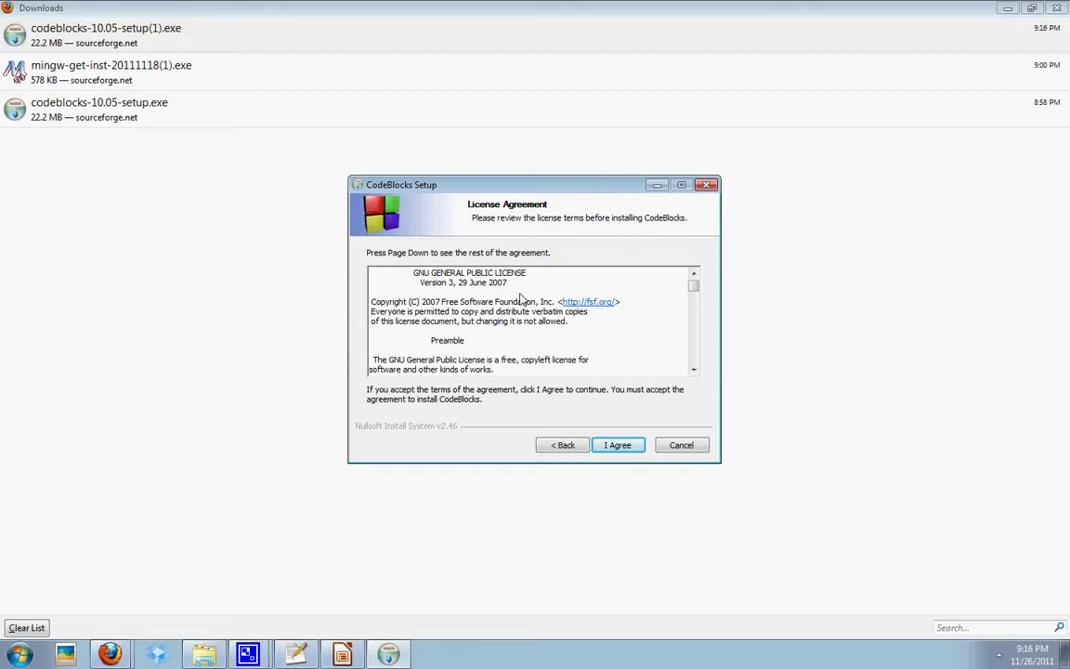
pyautogui.click(618, 445)
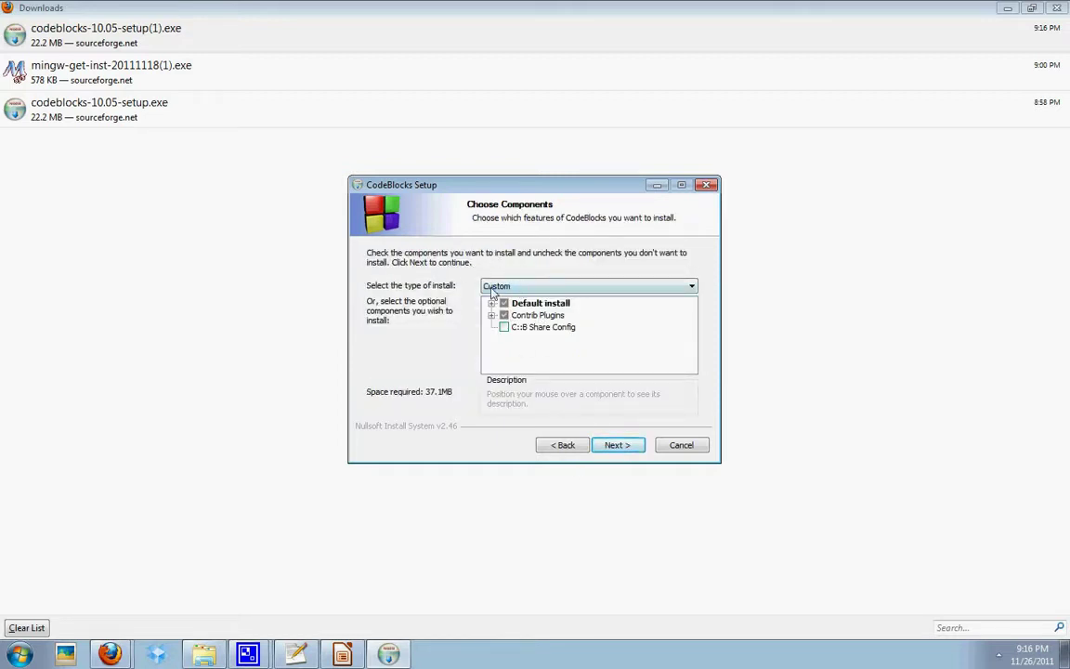
pyautogui.click(618, 445)
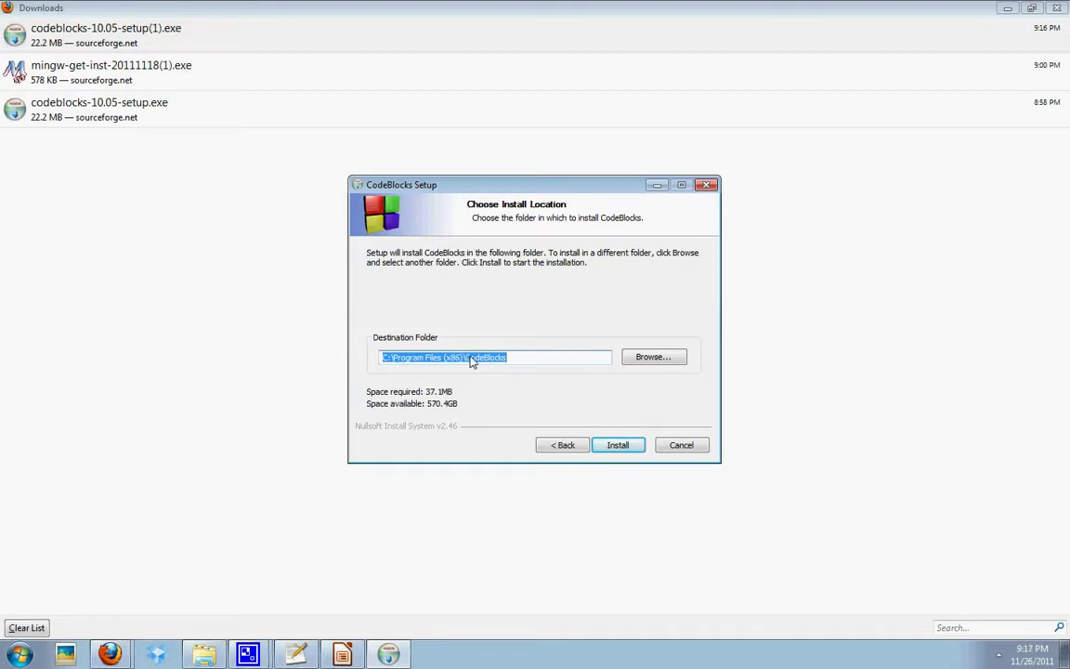
pyautogui.click(616, 444)
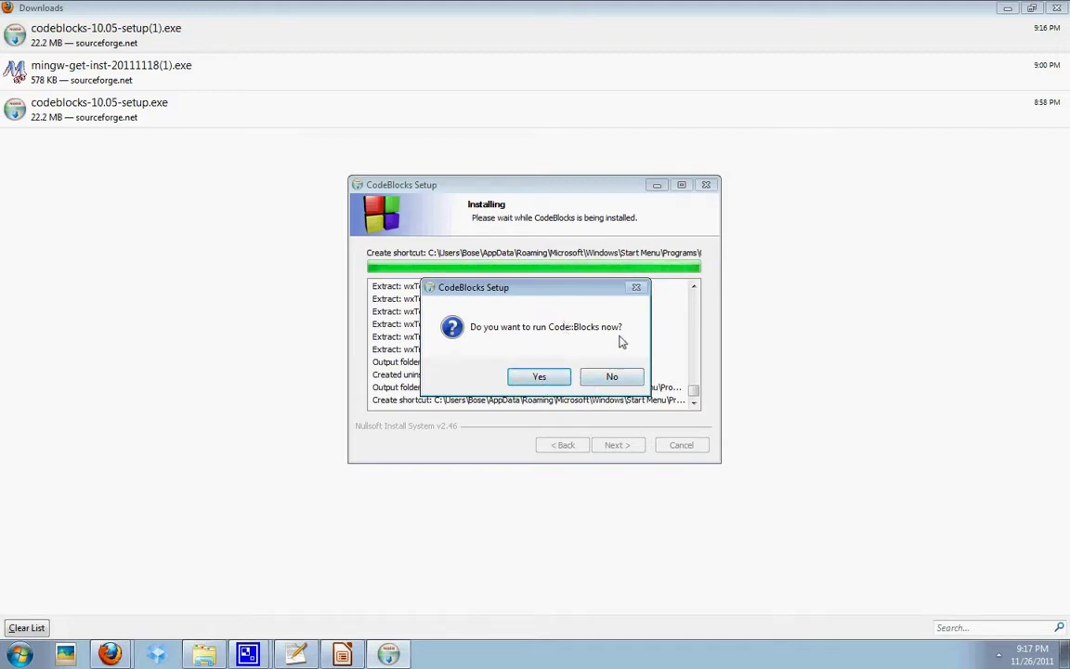
# - Decline running Code::Blocks now, finish the setup wizard, and close the downloads window
pyautogui.click(606, 377)
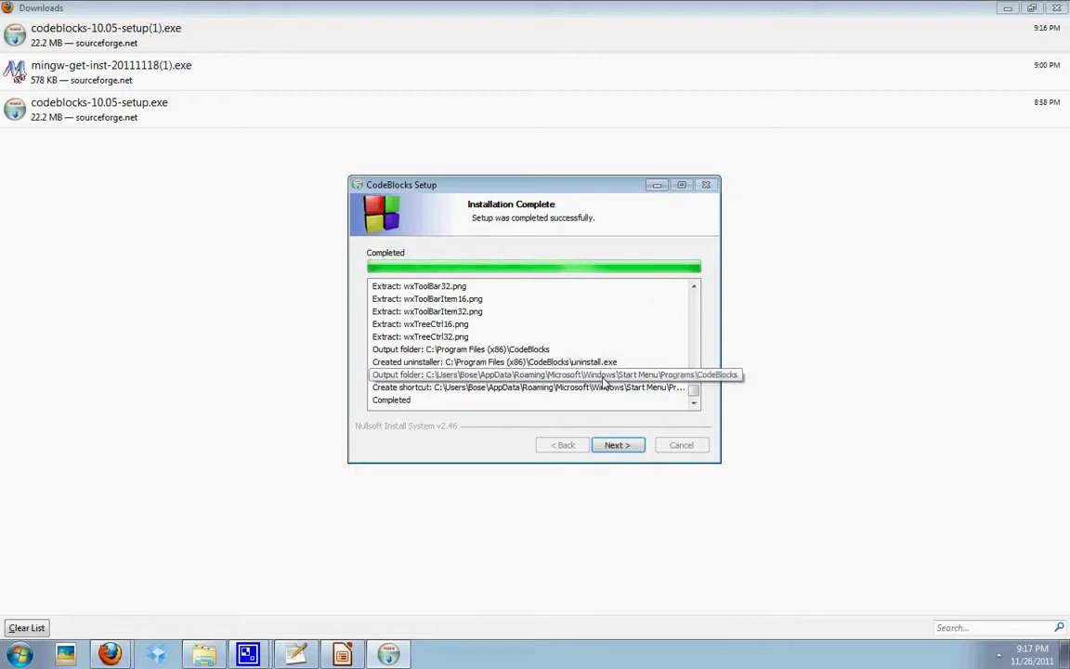
pyautogui.click(618, 446)
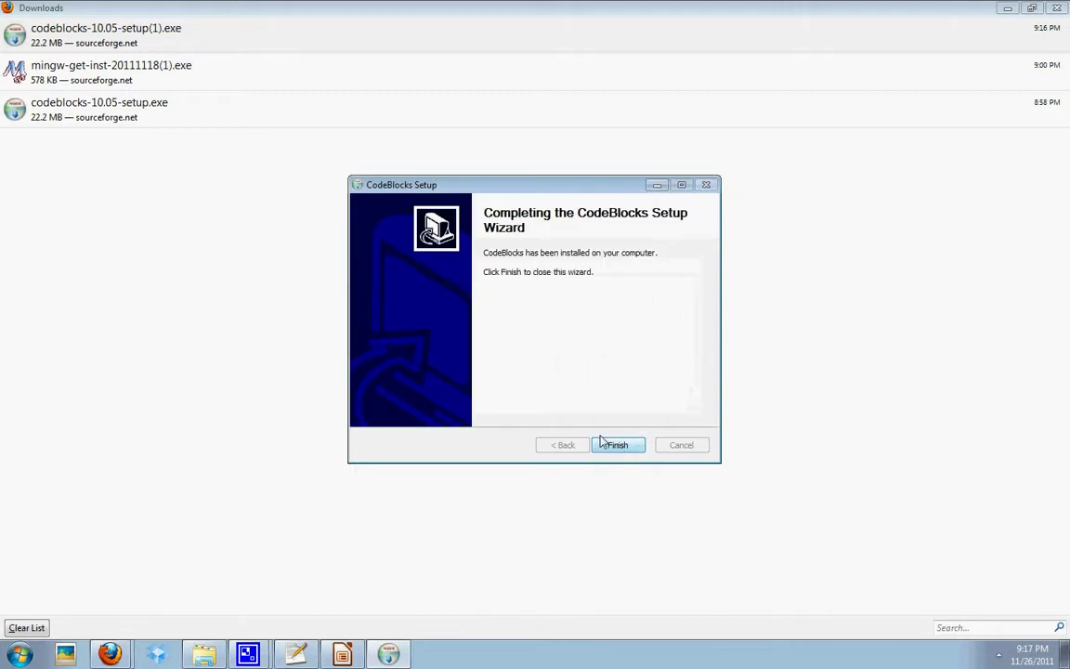
pyautogui.click(617, 444)
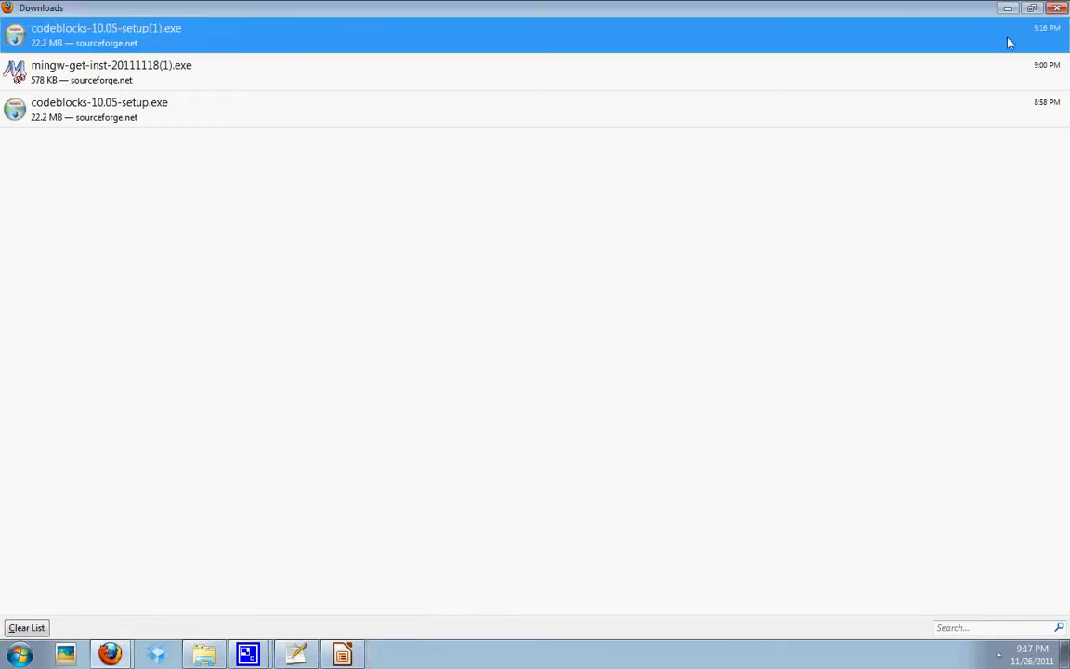
pyautogui.click(1061, 9)
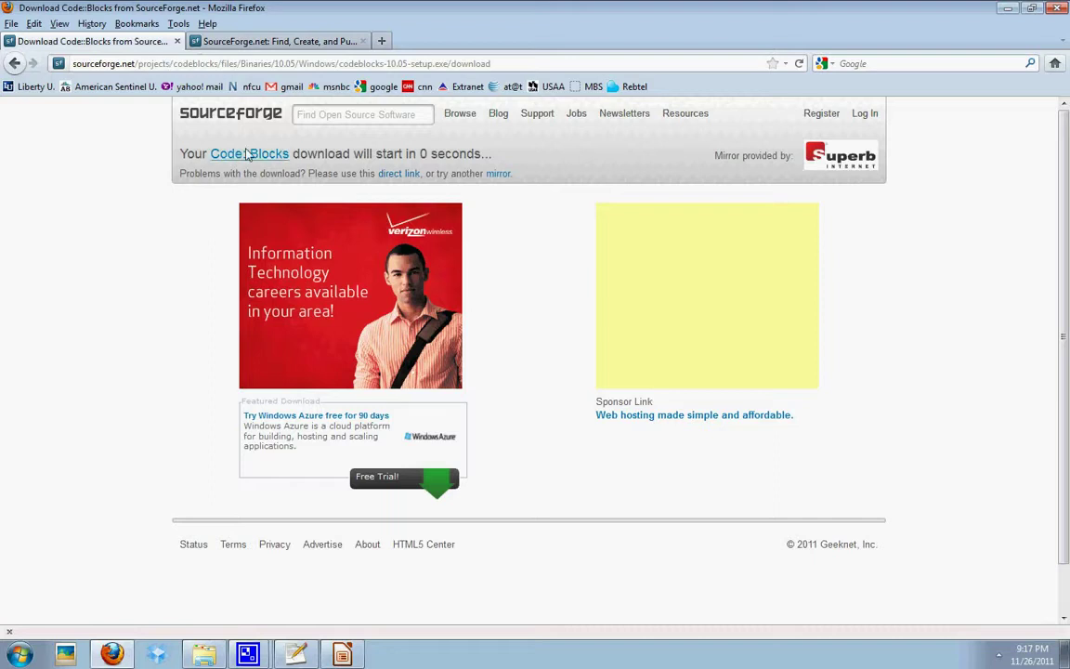
# - Search SourceForge for mingw and save the MinGW - Minimalist GNU for Windows installer, mingw-get-inst-20111118.exe
pyautogui.click(240, 41)
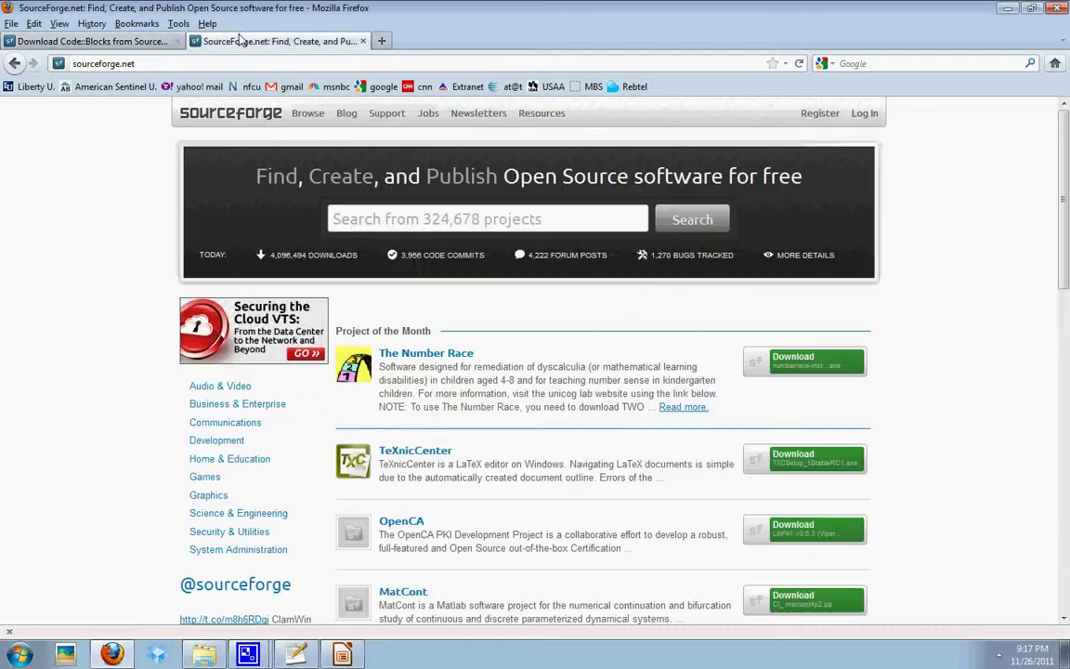
pyautogui.click(412, 226)
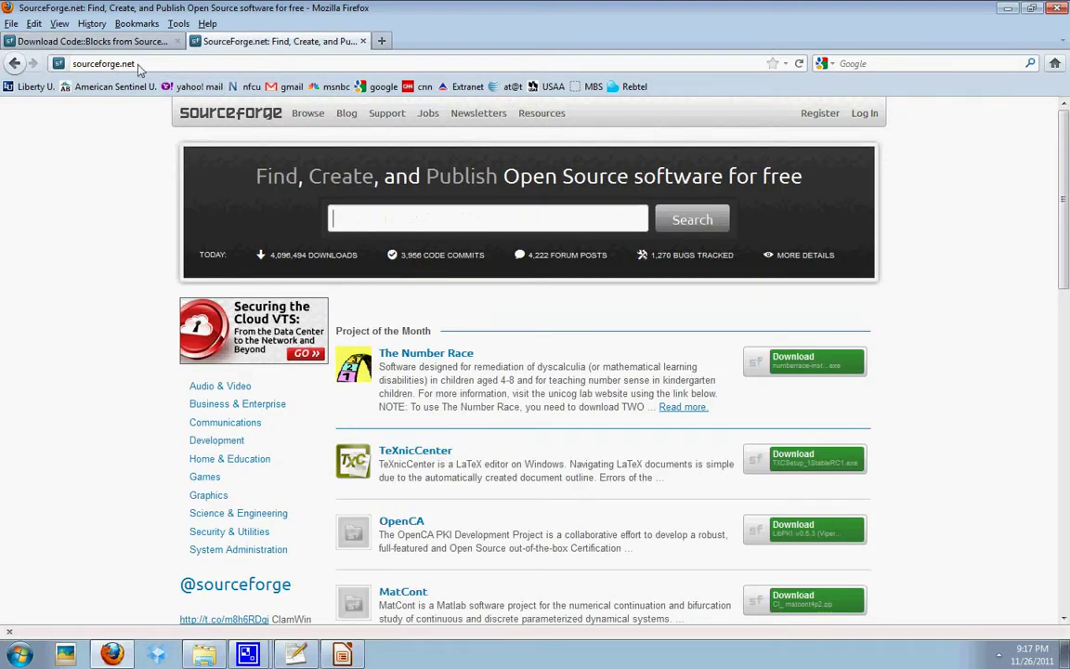
pyautogui.click(375, 219)
pyautogui.write('mingw')
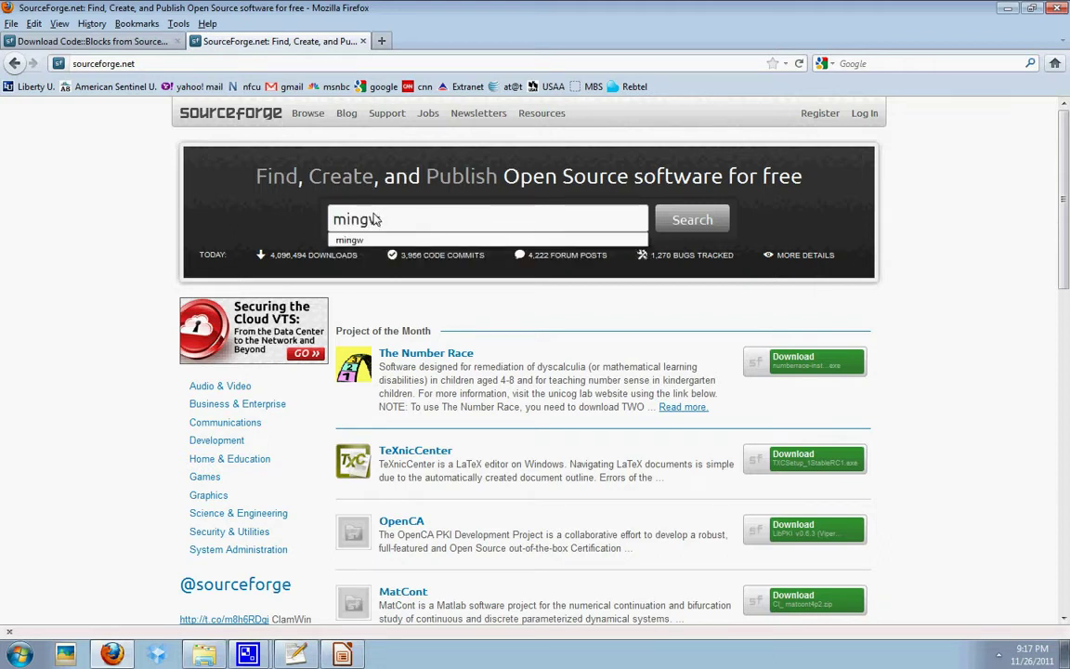
pyautogui.click(669, 218)
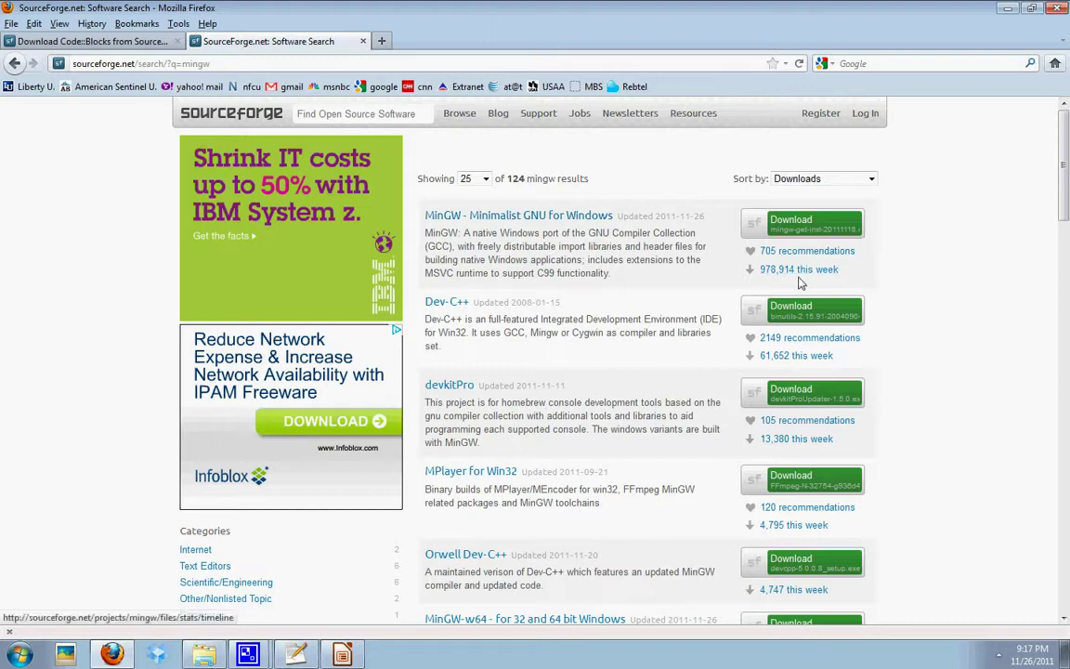
pyautogui.click(817, 226)
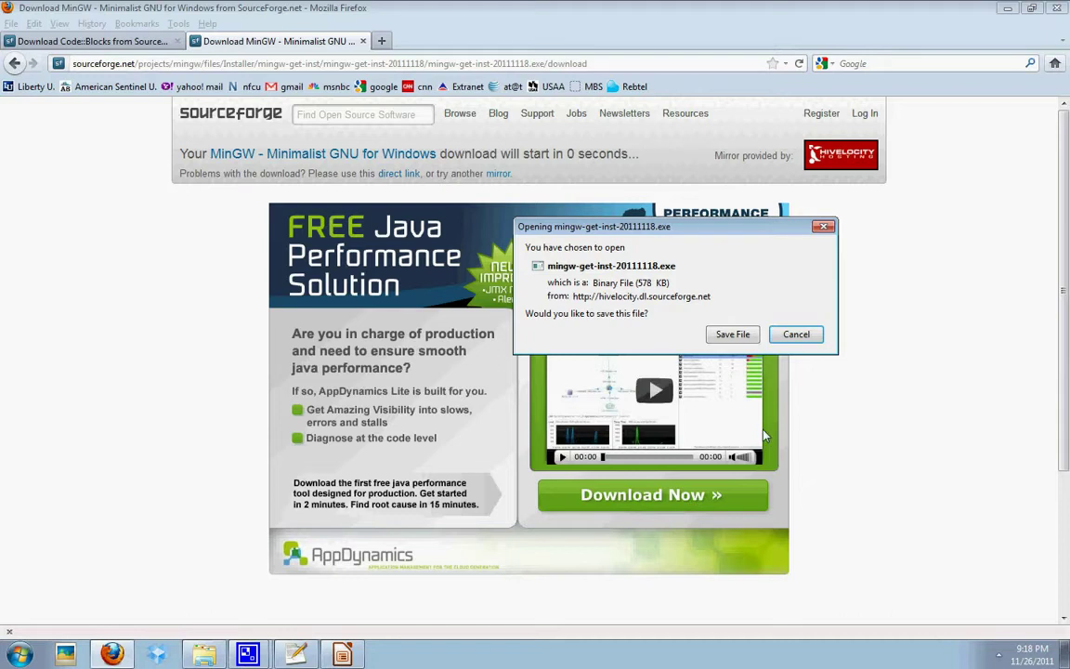
pyautogui.click(732, 335)
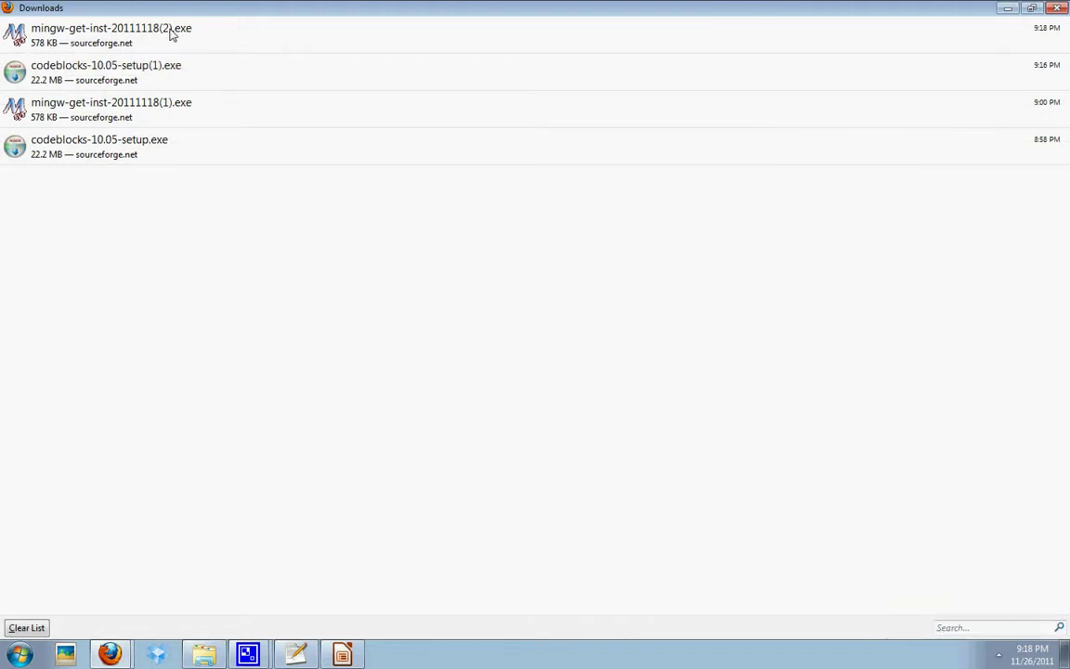
# - Run the newly downloaded MinGW installer as an administrator install, using the pre-packaged repository catalogues
pyautogui.rightClick(158, 36)
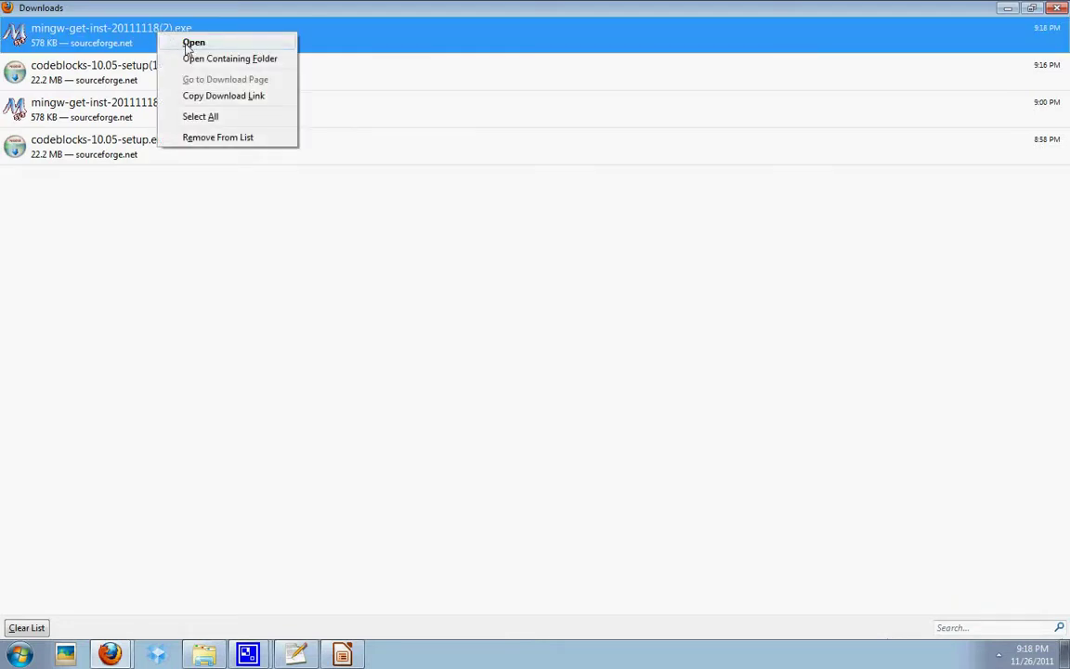
pyautogui.click(185, 46)
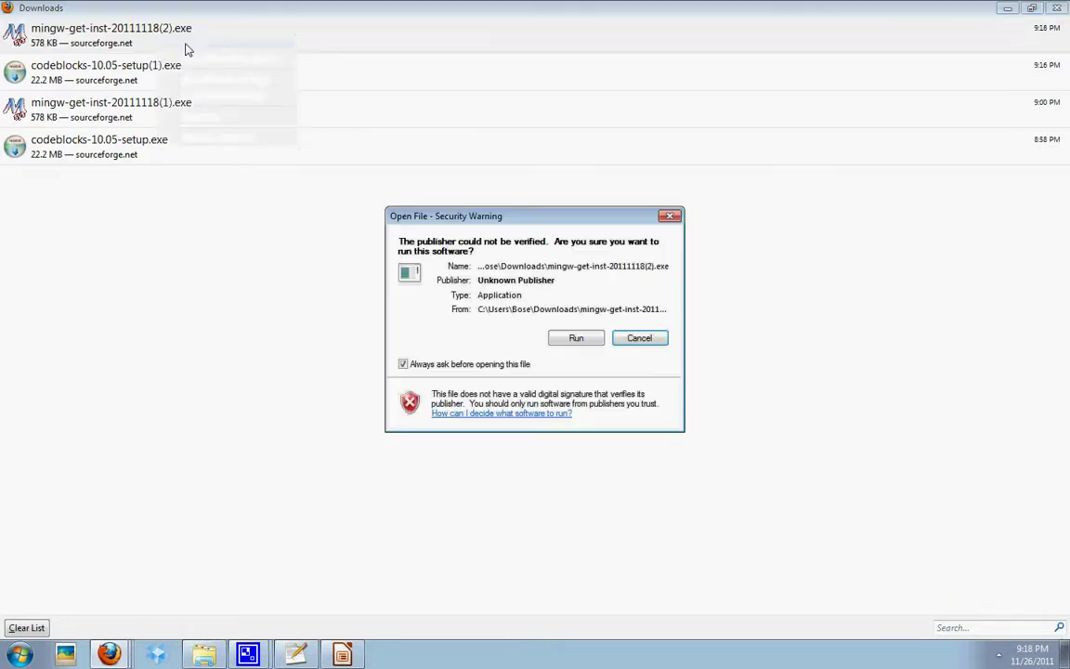
pyautogui.click(575, 338)
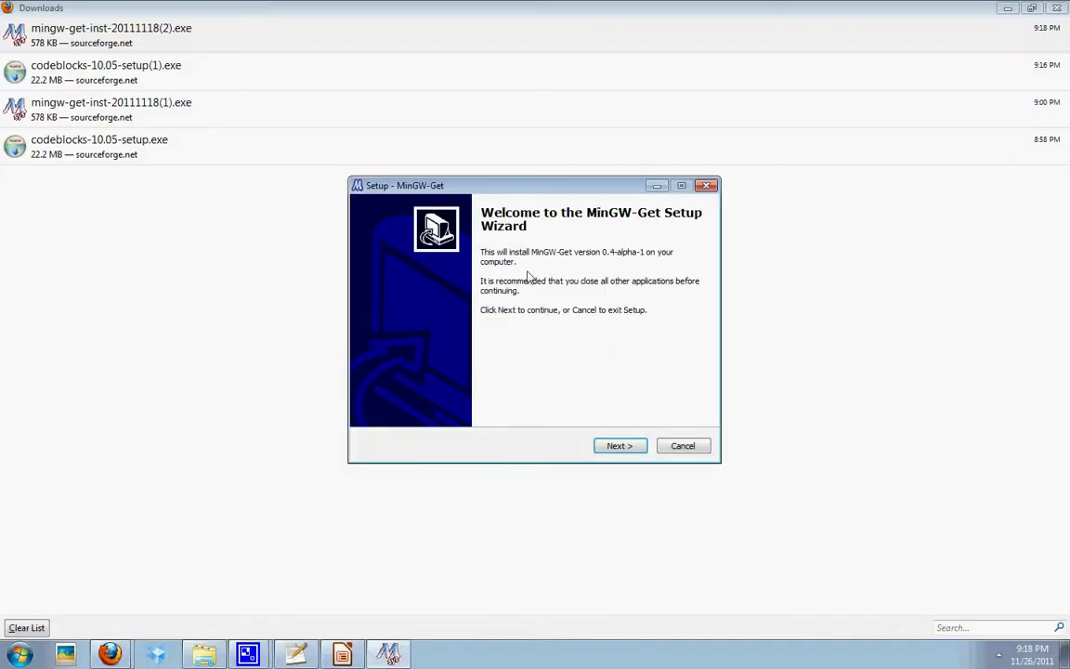
pyautogui.click(617, 446)
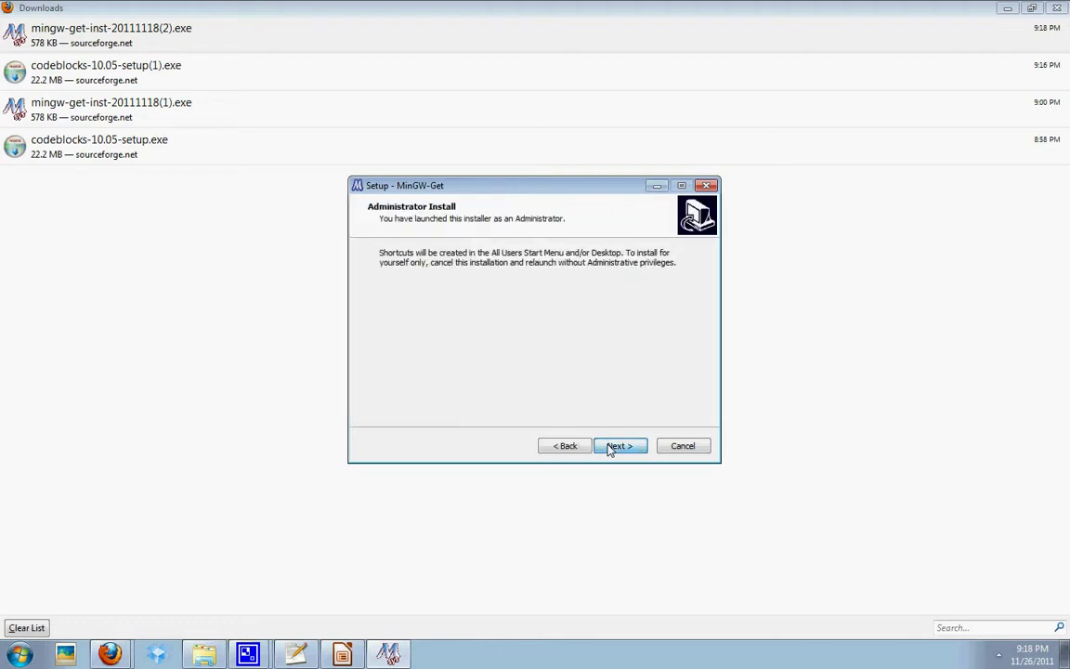
pyautogui.click(620, 448)
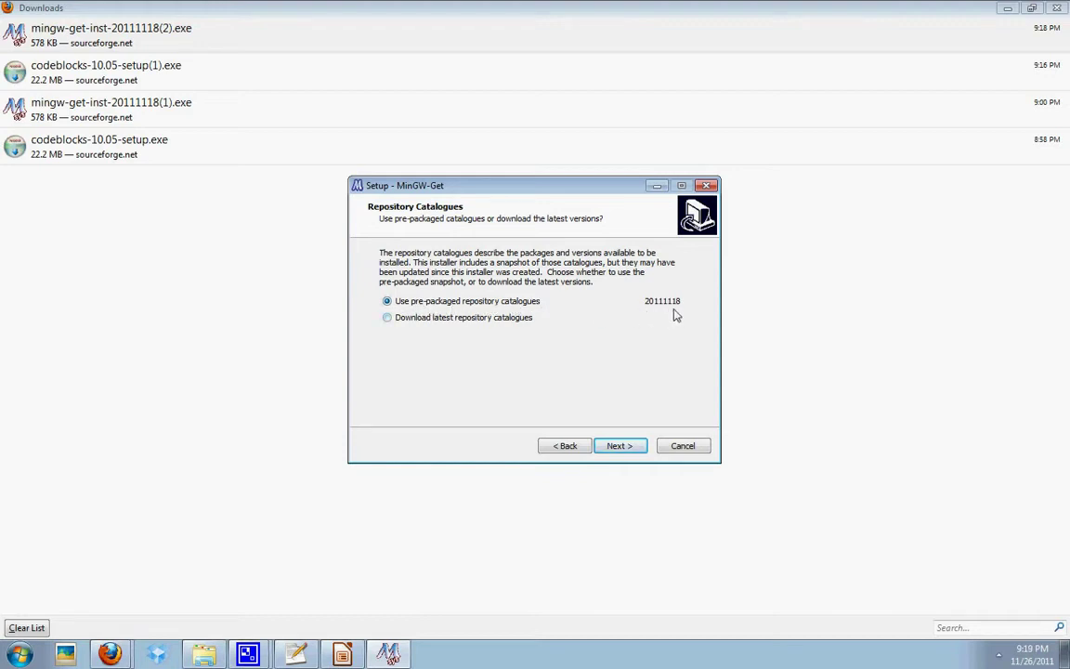
pyautogui.click(620, 446)
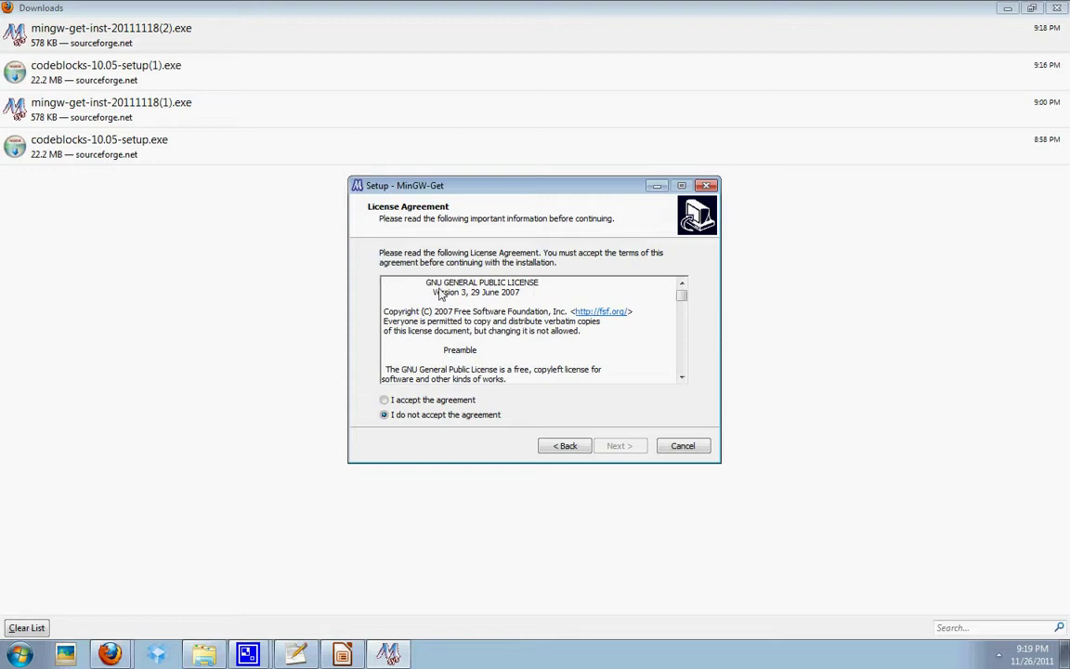
# - Accept the MinGW-Get license, install into the existing C:\MinGW folder, and keep MinGW as the program shortcut folder
pyautogui.click(391, 402)
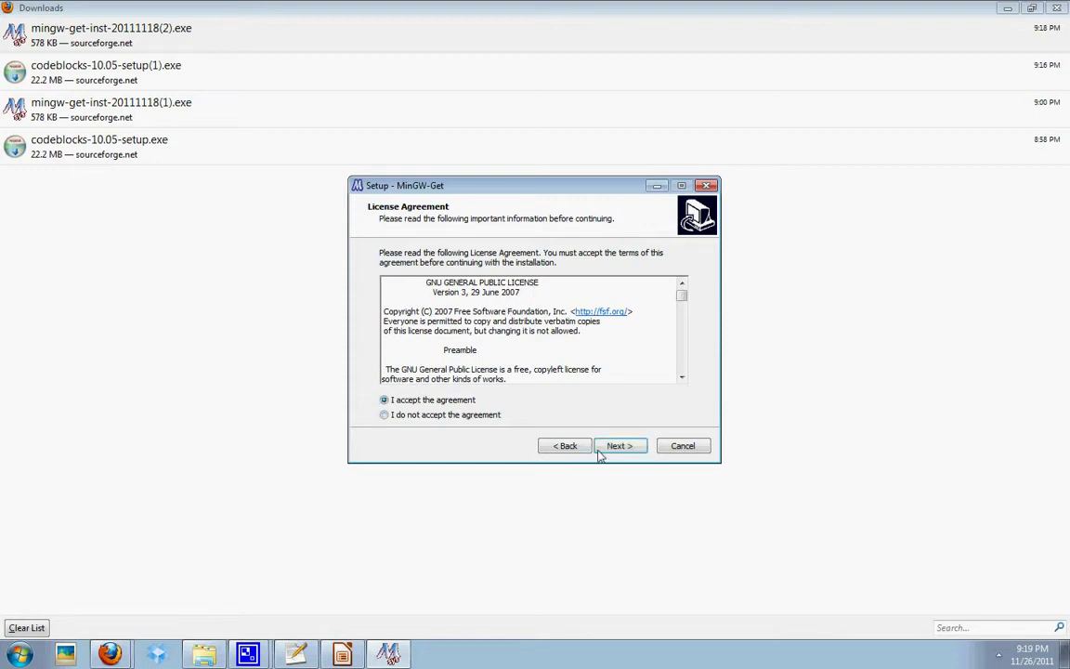
pyautogui.click(621, 449)
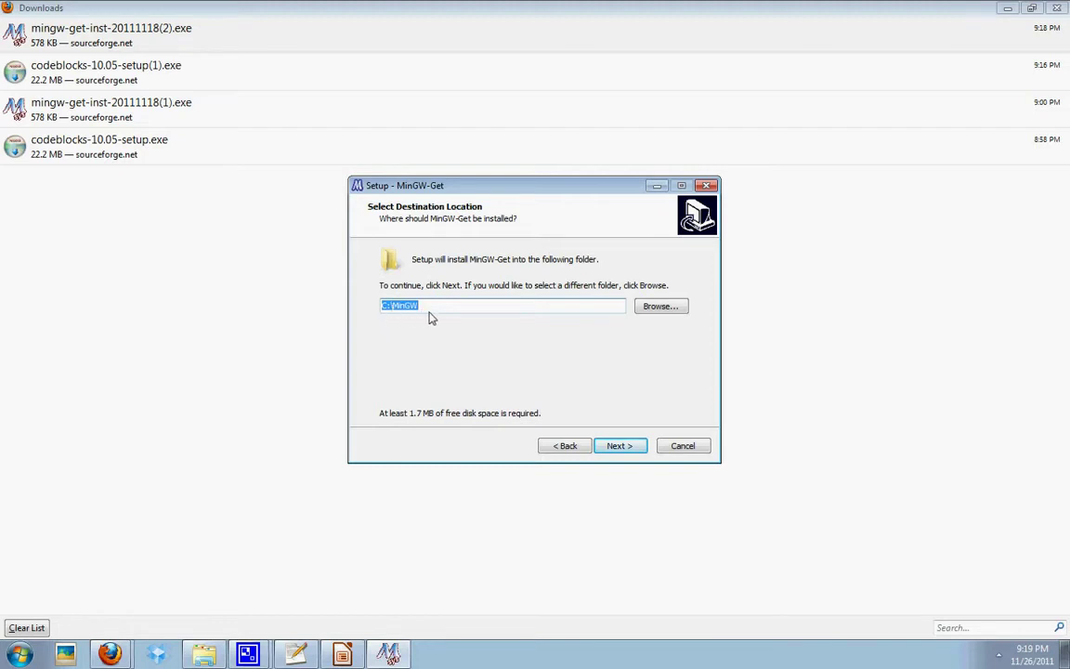
pyautogui.click(612, 449)
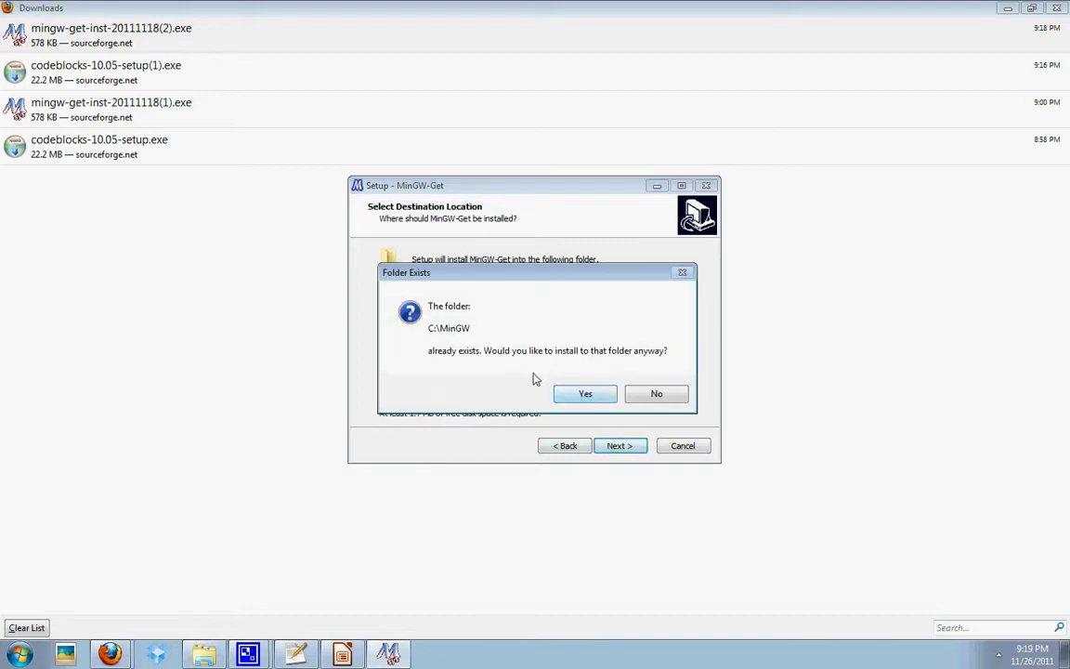
pyautogui.click(582, 395)
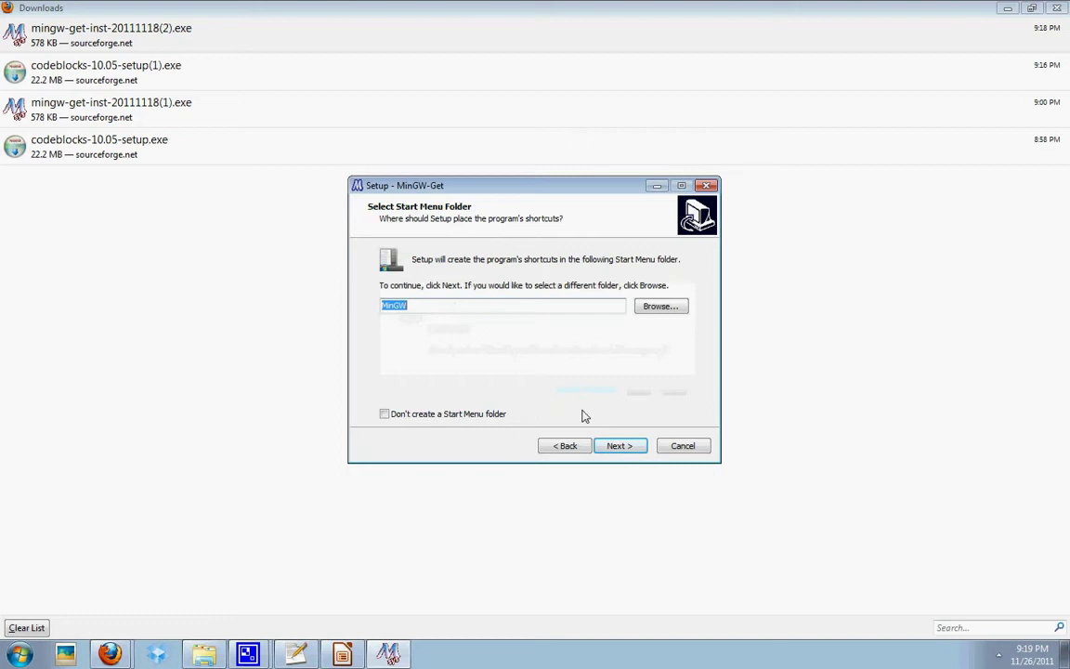
pyautogui.click(615, 446)
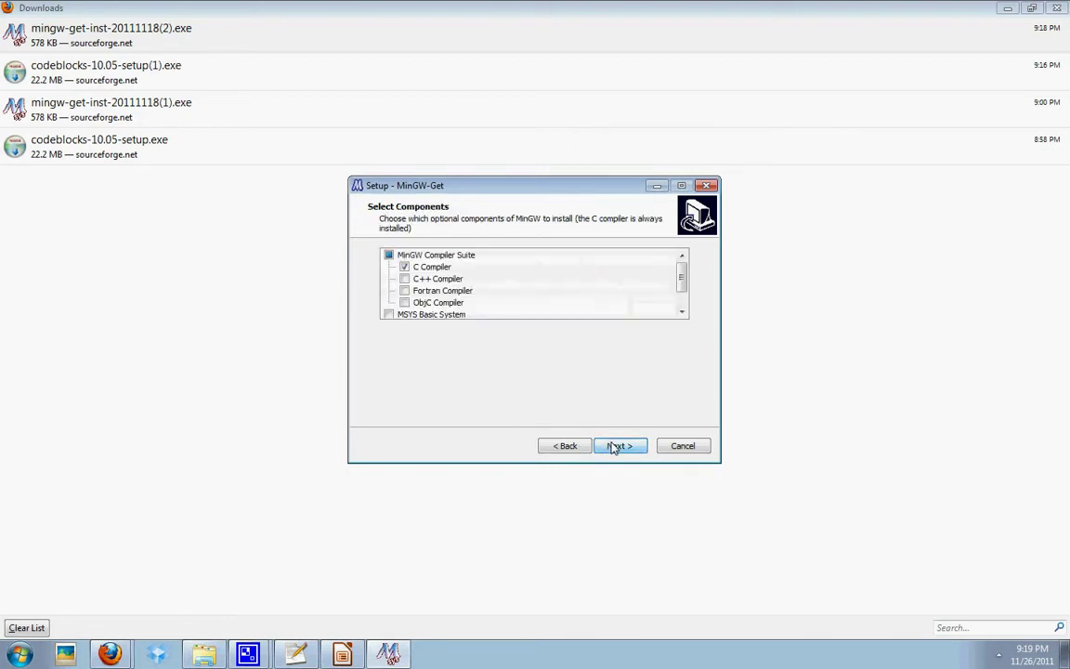
# - Add the C++ Compiler to the MinGW components alongside the C Compiler and run the installation
pyautogui.click(404, 279)
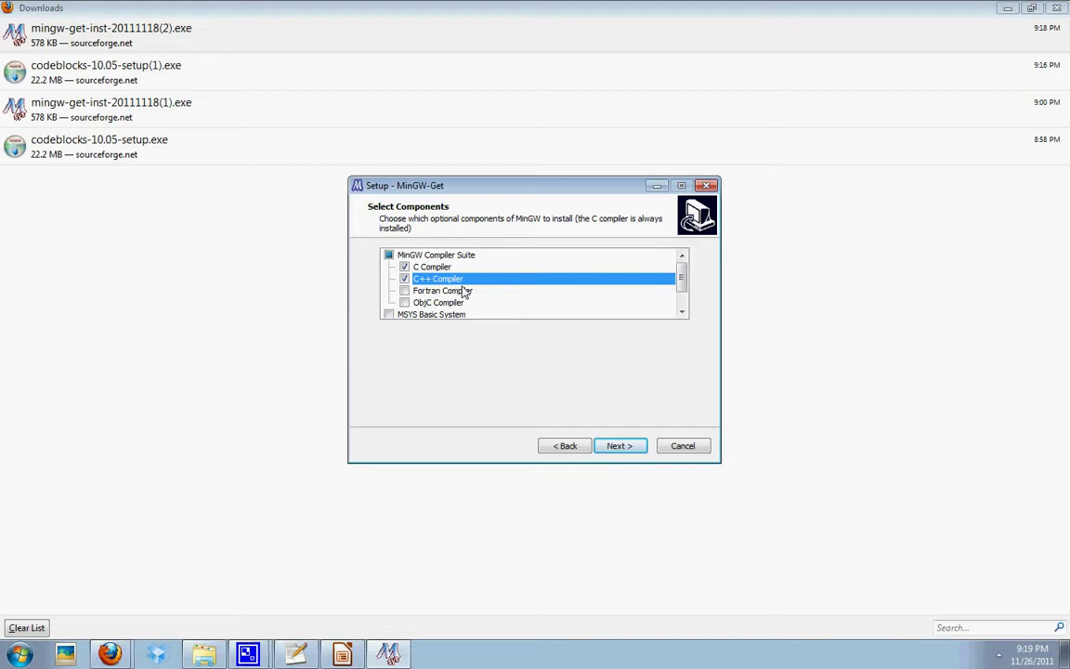
pyautogui.click(406, 268)
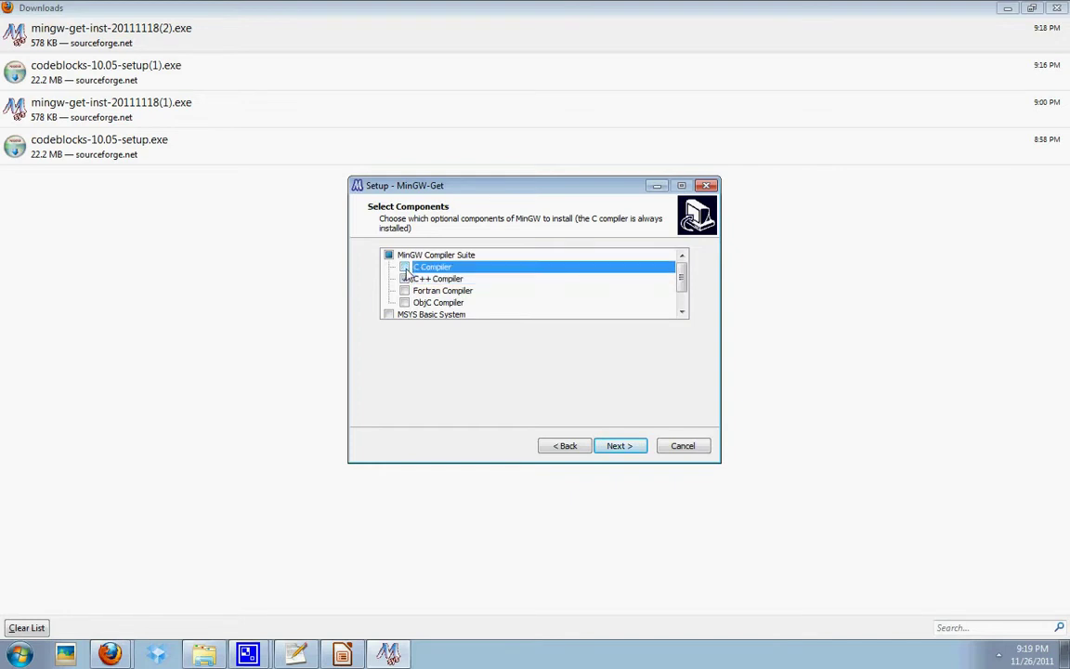
pyautogui.click(625, 450)
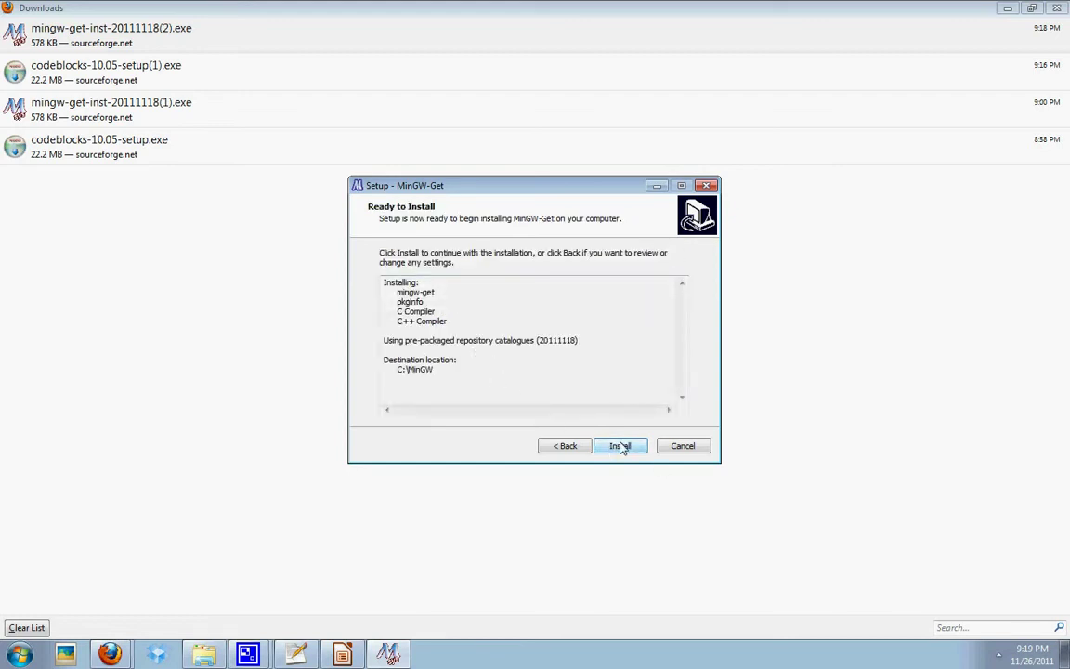
pyautogui.click(620, 447)
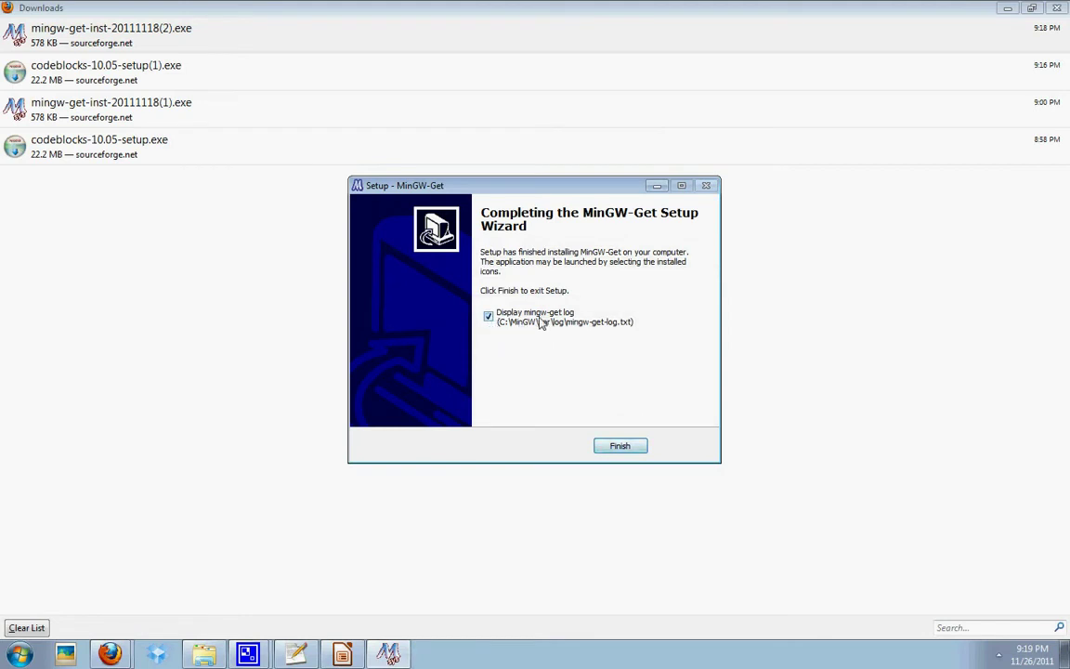
# - Finish the MinGW-Get setup without displaying the log, and close the downloads and Firefox windows
pyautogui.click(489, 317)
pyautogui.click(614, 447)
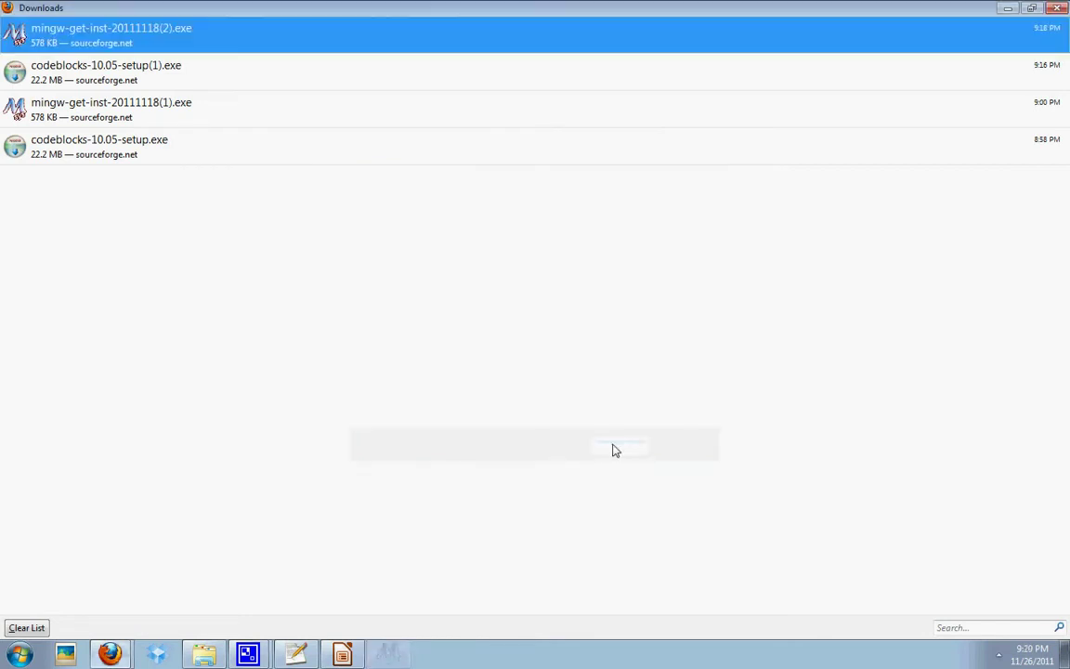
pyautogui.click(1063, 8)
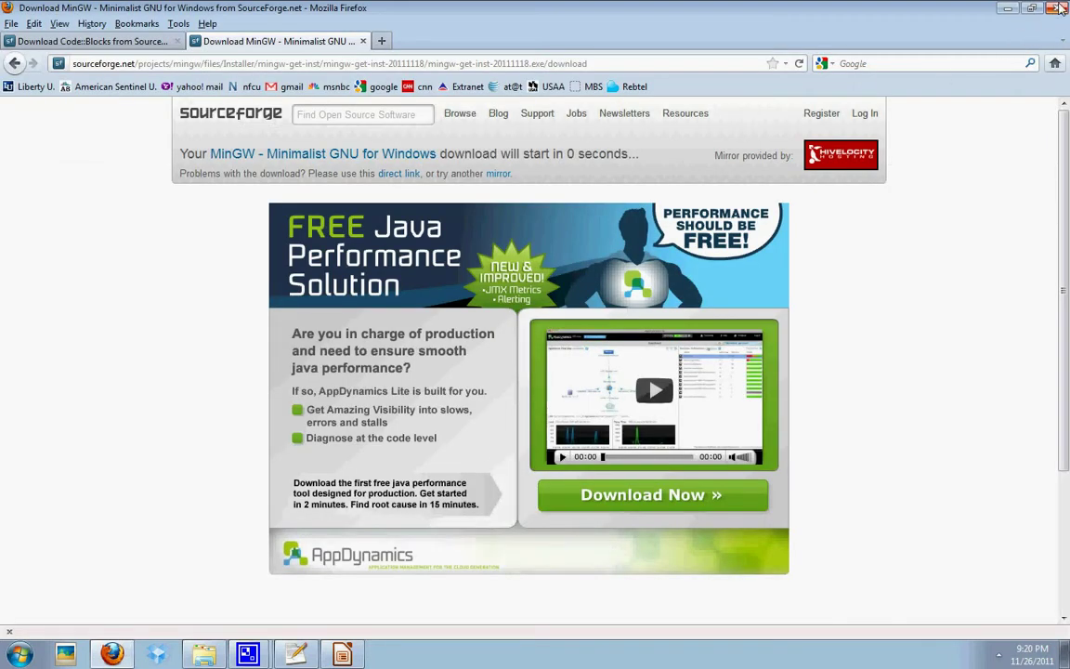
pyautogui.click(1061, 7)
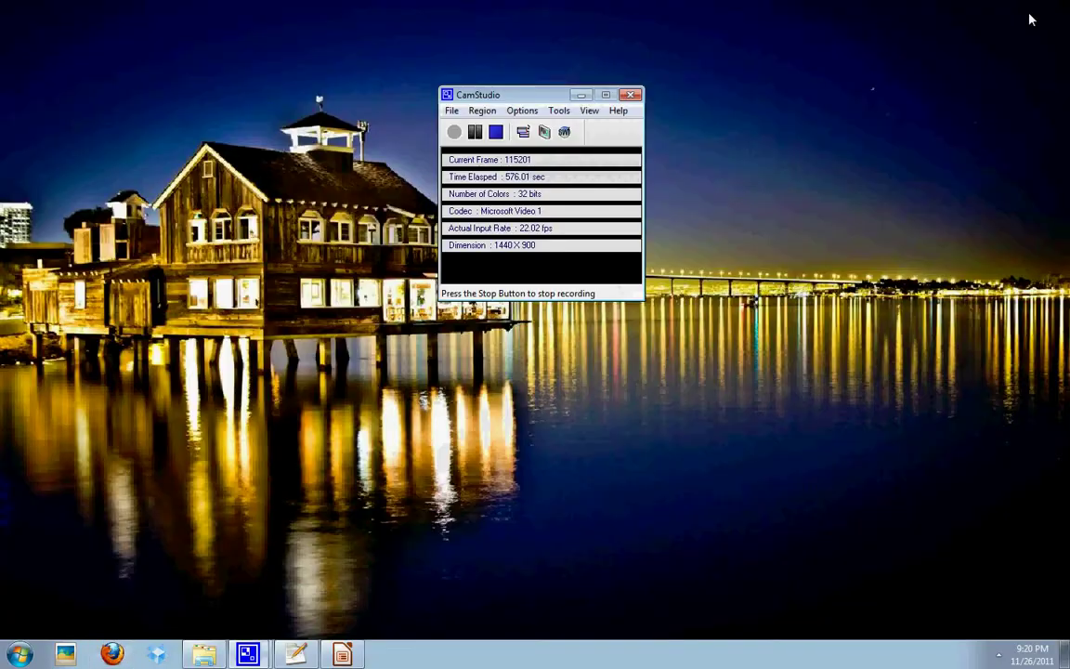
# - Launch Code::Blocks from its CodeBlocks folder among the installed programs
pyautogui.click(20, 650)
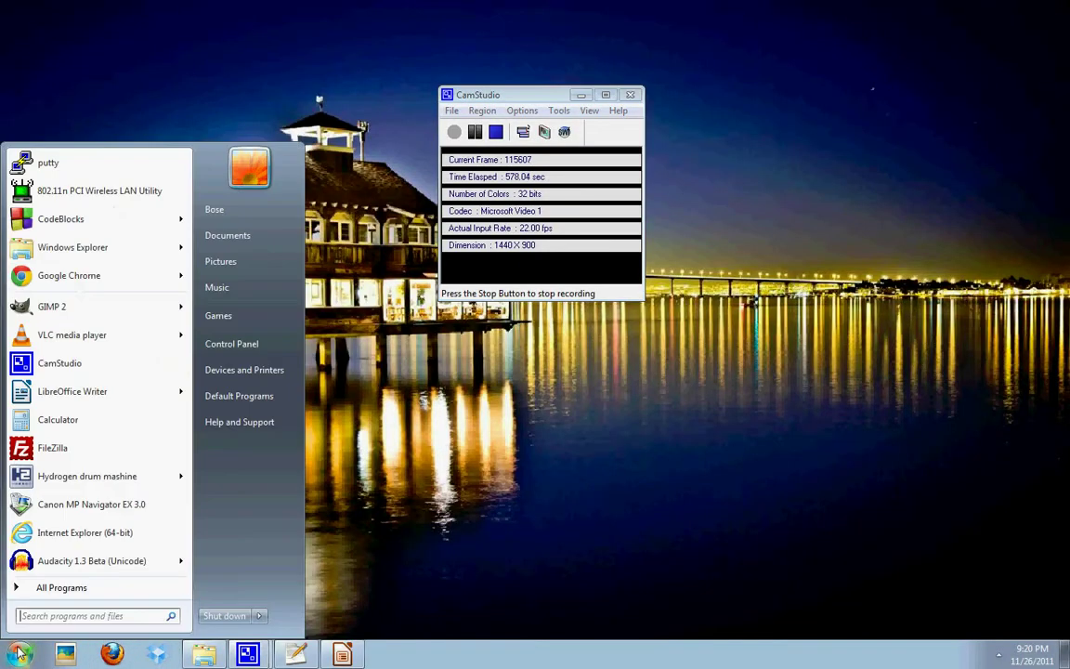
pyautogui.click(31, 588)
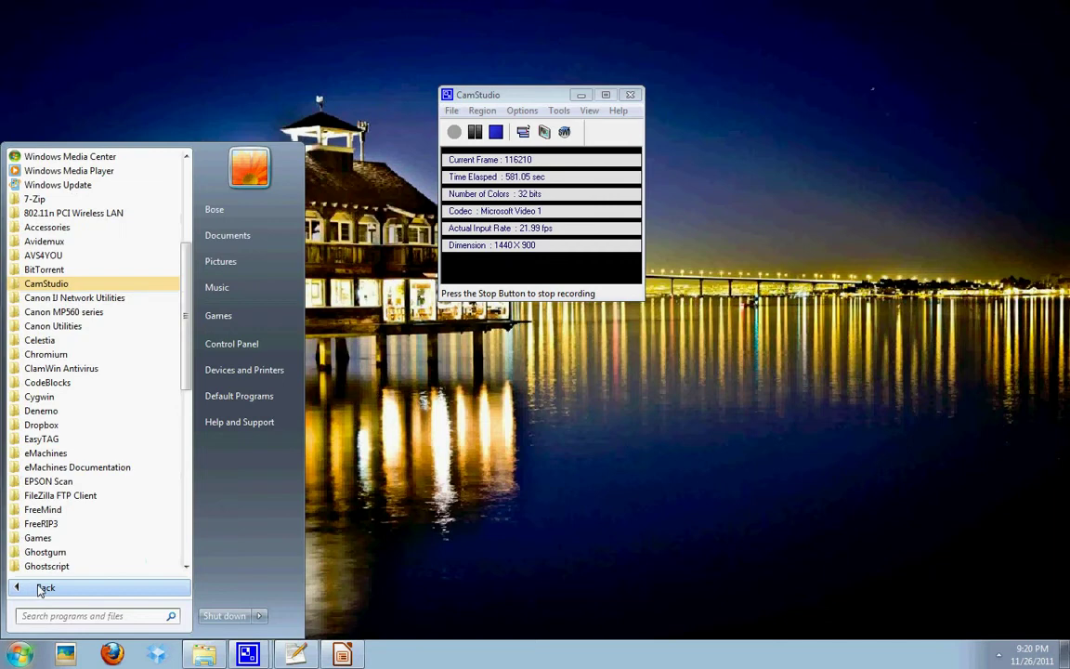
pyautogui.click(58, 382)
pyautogui.click(61, 397)
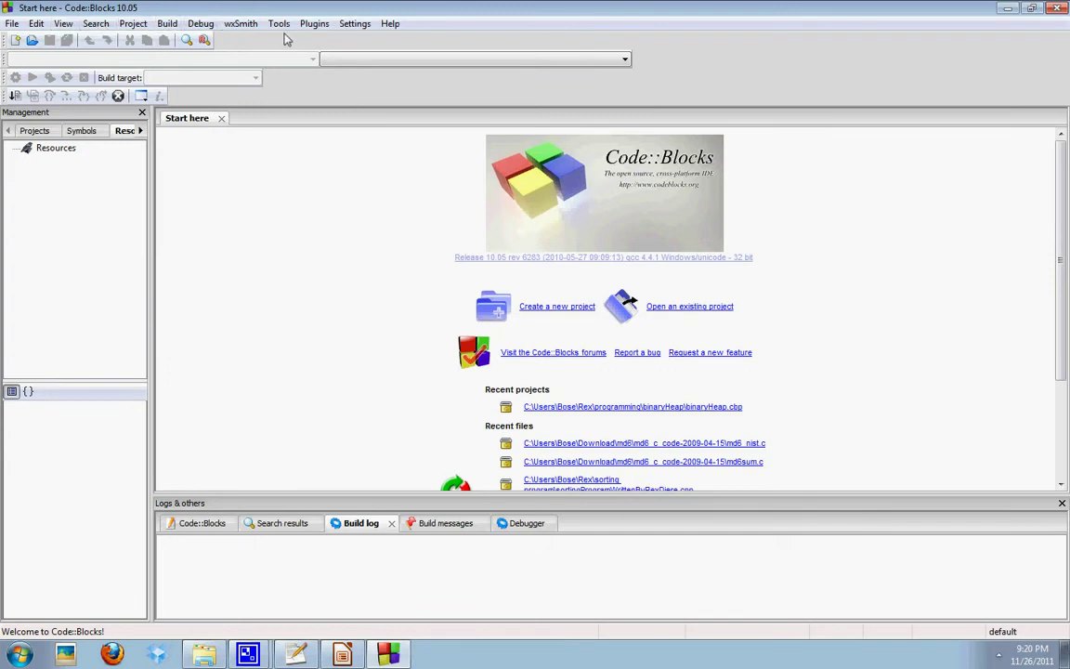
# - Auto-detect the GNU GCC Compiler's installation directory in the global compiler toolchain settings and save the settings
pyautogui.click(353, 25)
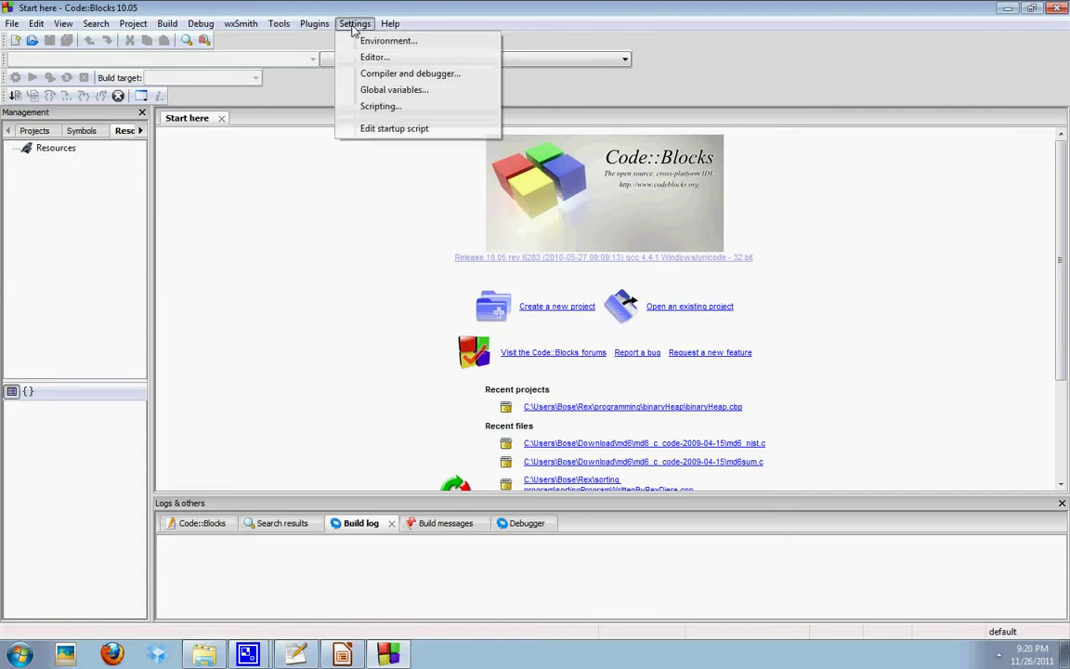
pyautogui.click(379, 75)
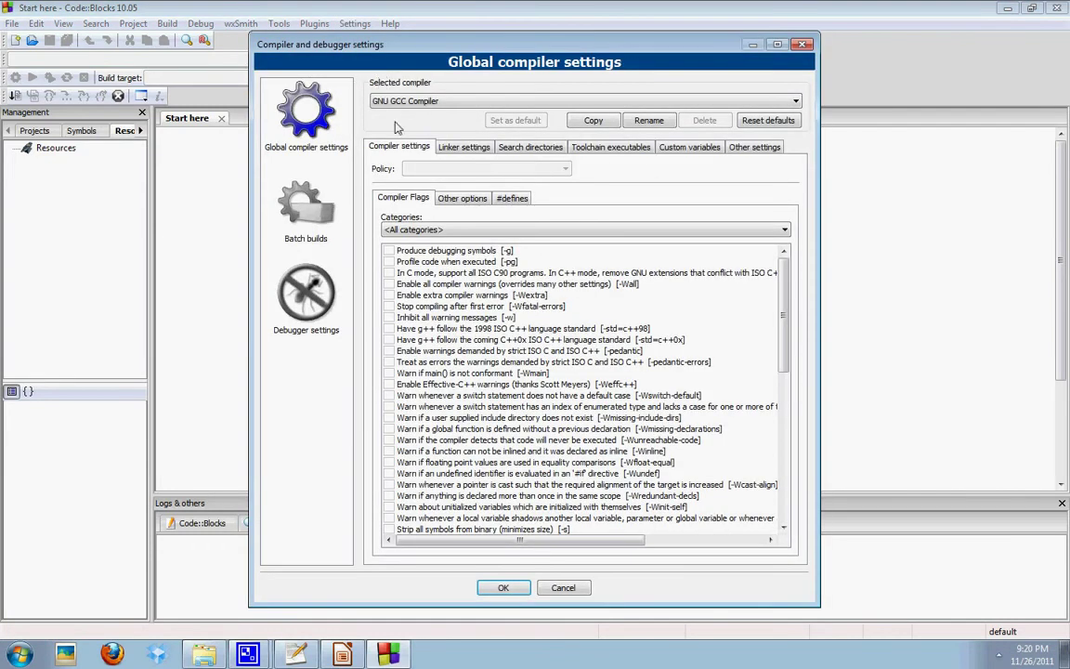
pyautogui.click(589, 153)
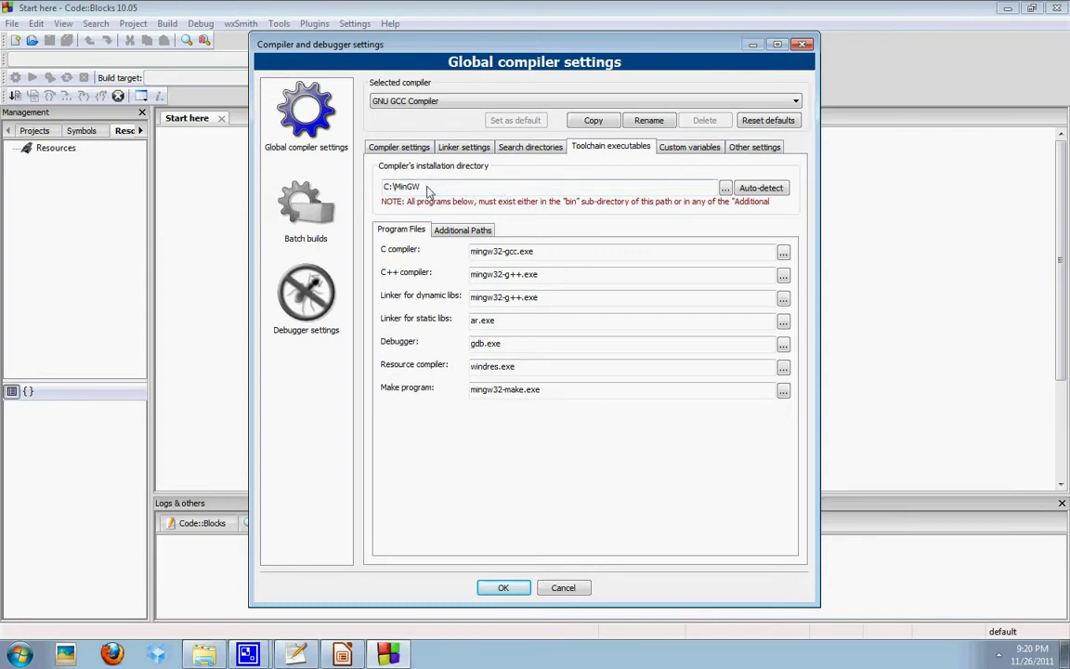
pyautogui.click(748, 189)
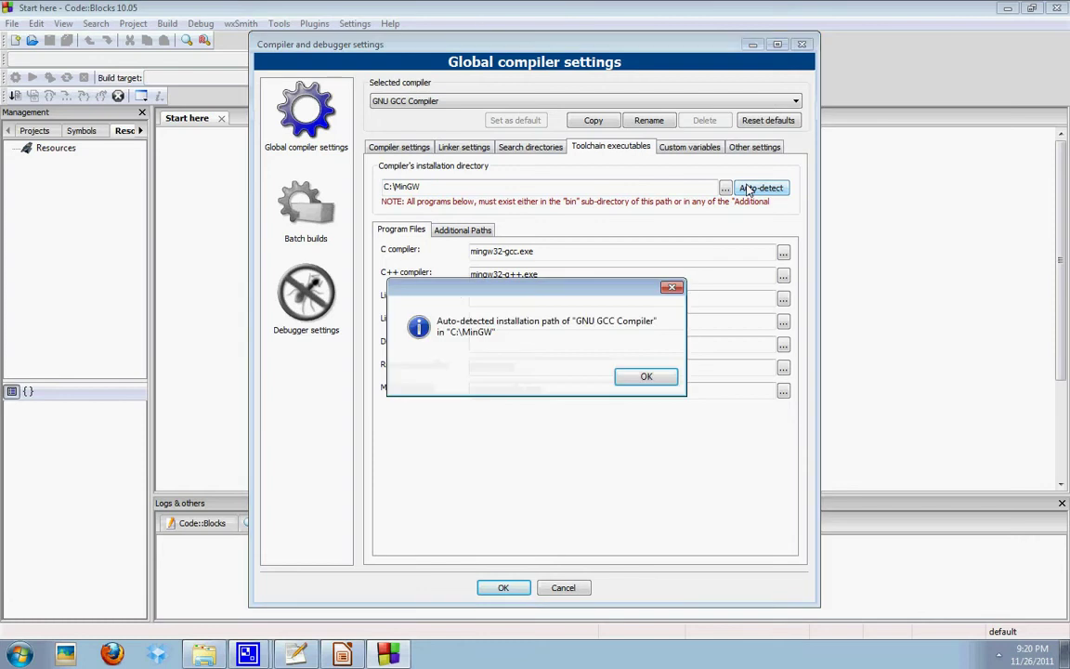
pyautogui.click(647, 375)
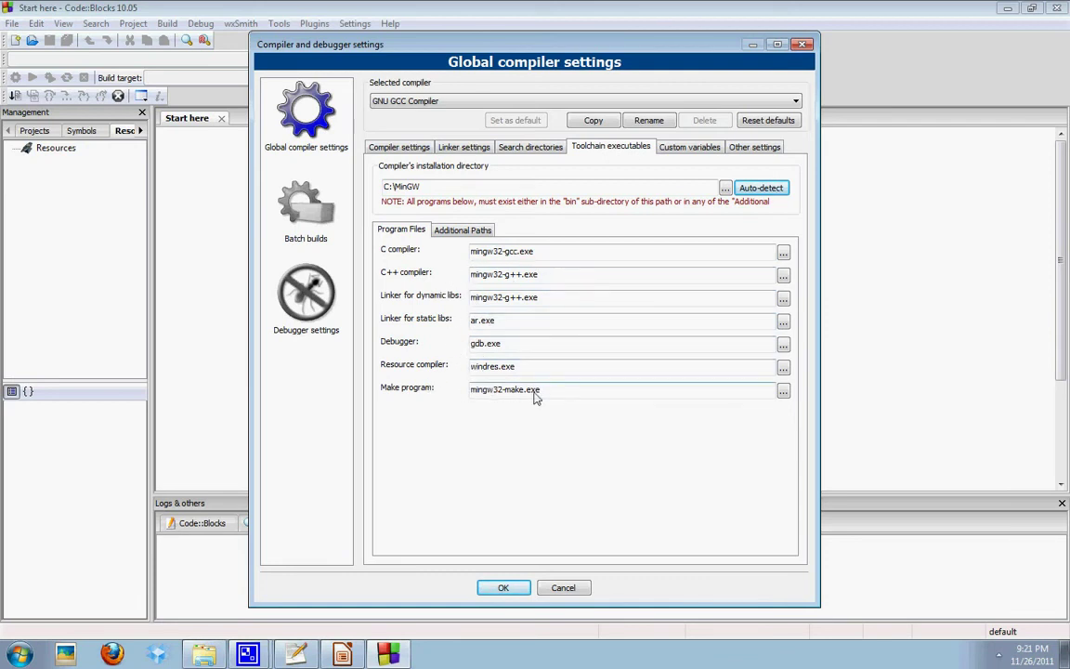
pyautogui.press('Tab')
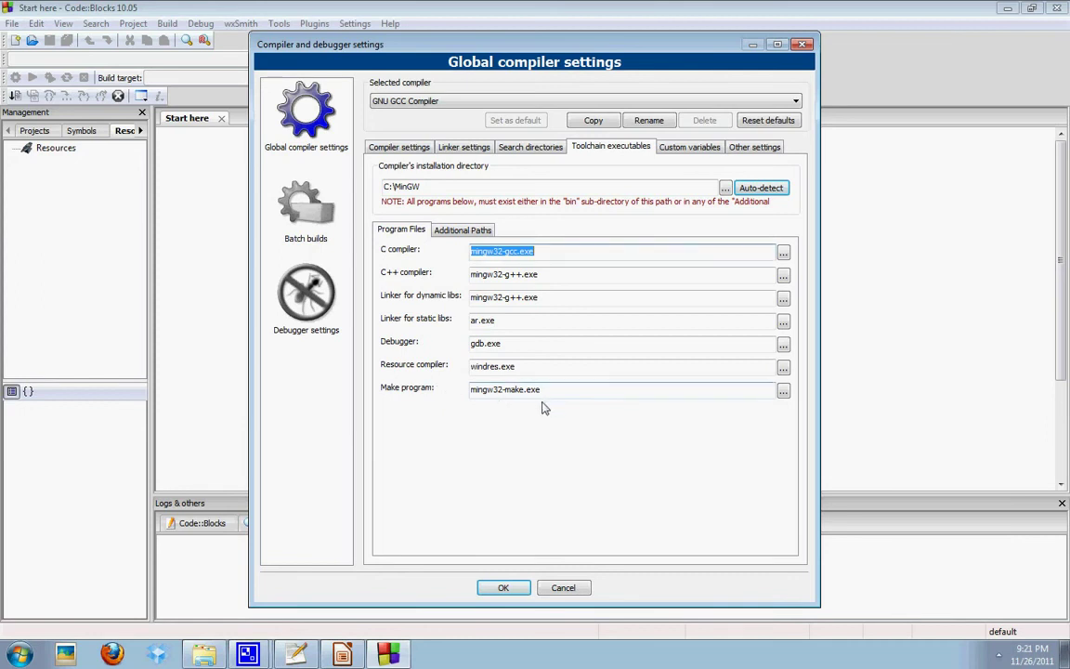
pyautogui.click(505, 589)
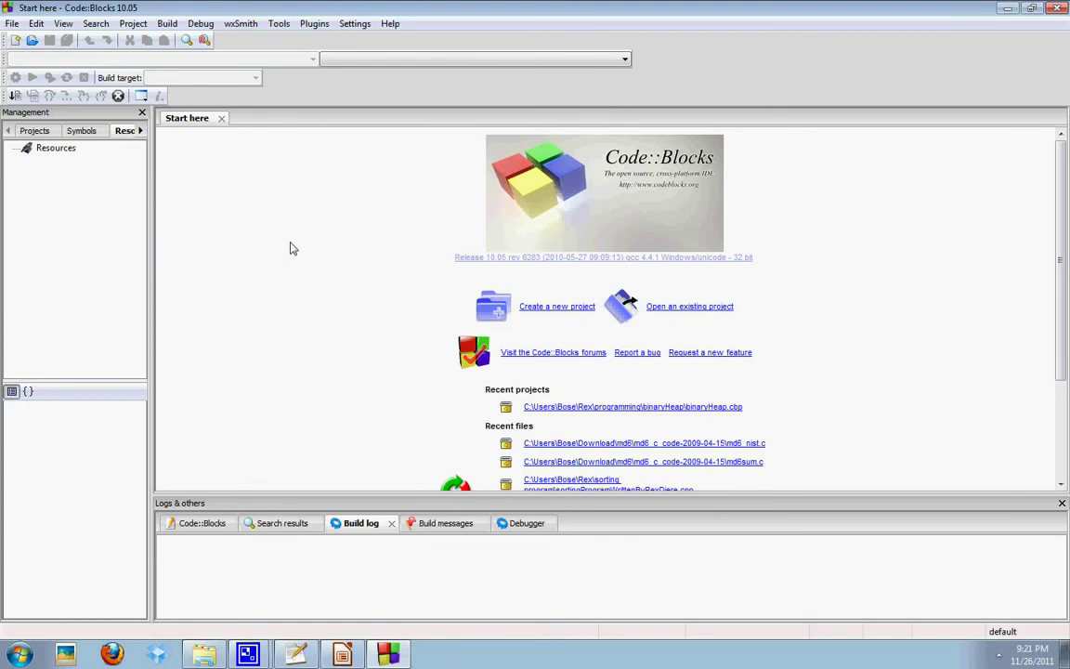
# - Open the source file SimpleDemo.cpp from the Desktop folder
pyautogui.click(12, 24)
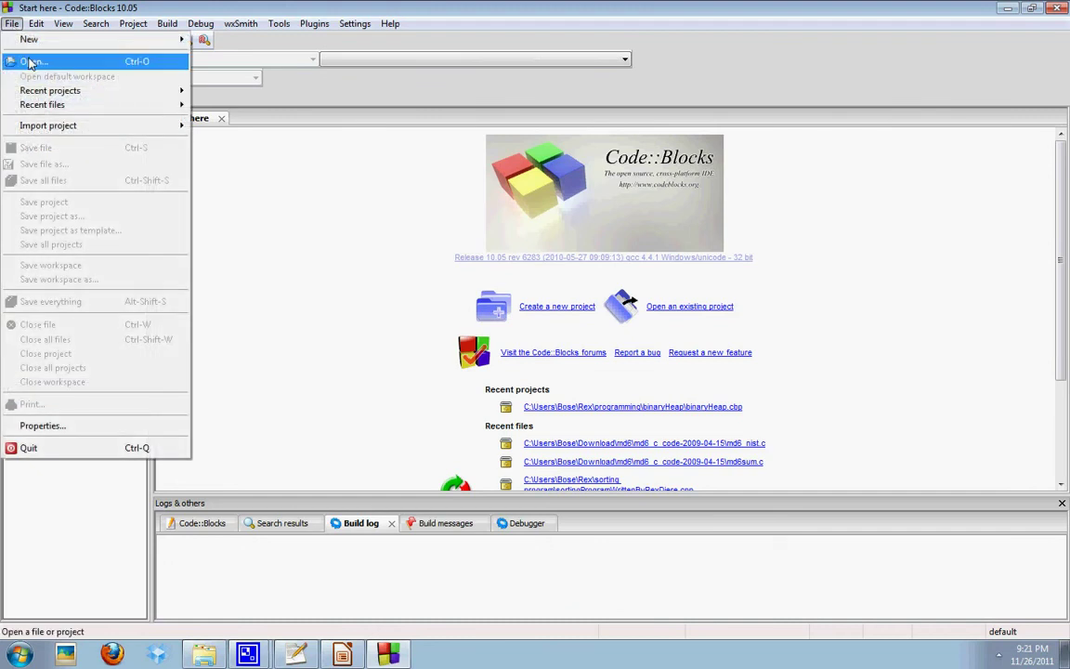
pyautogui.click(31, 62)
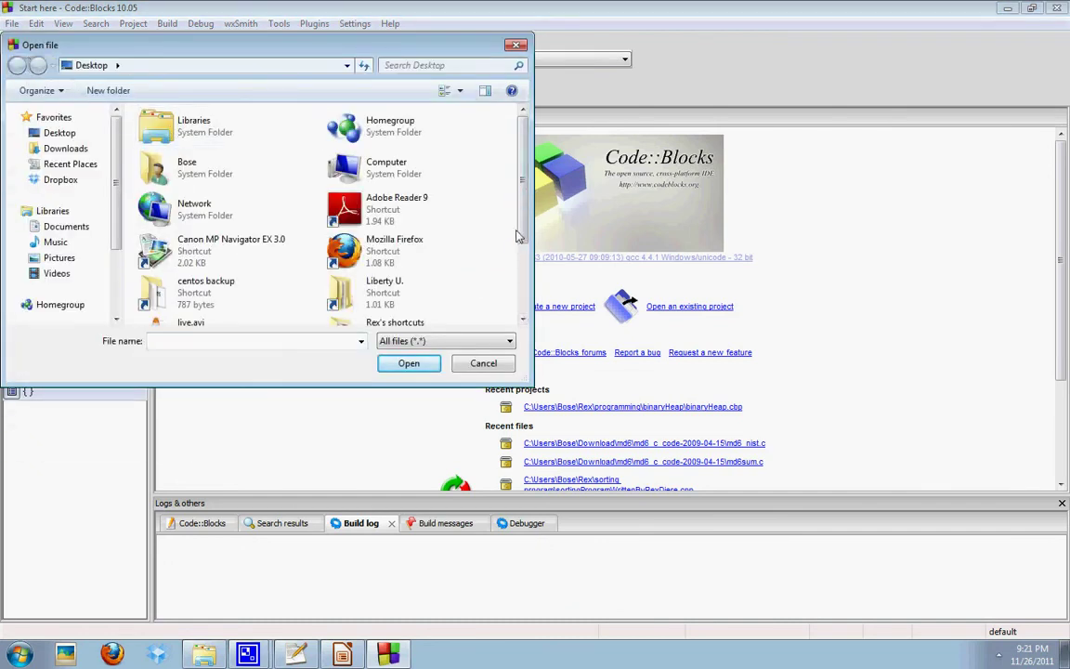
pyautogui.moveTo(512, 251); pyautogui.dragTo(523, 316)
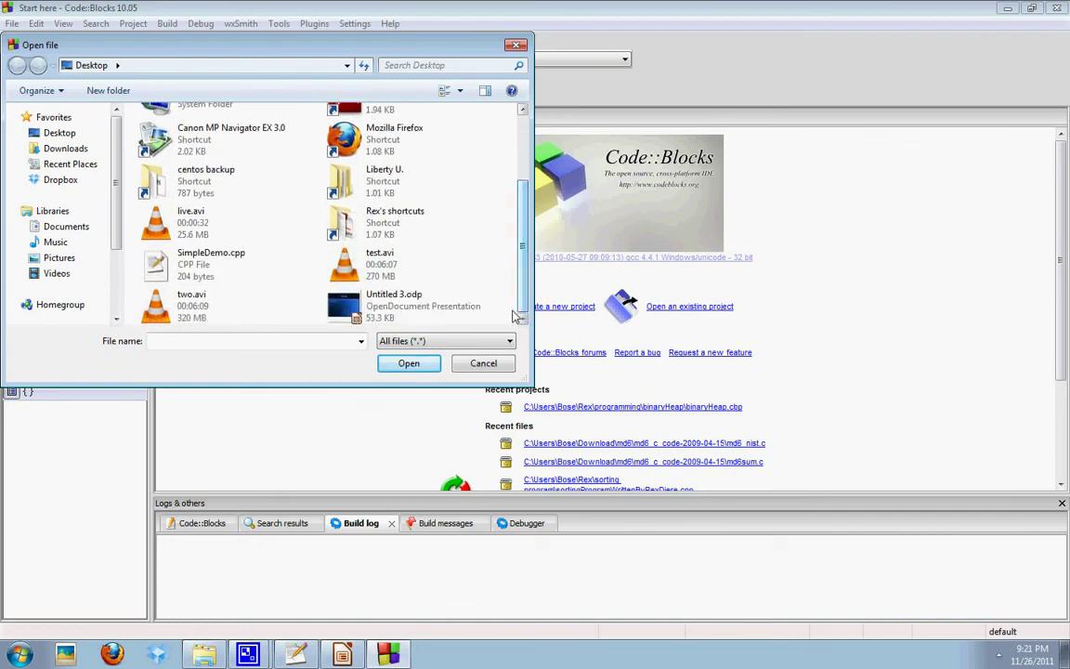
pyautogui.click(196, 265)
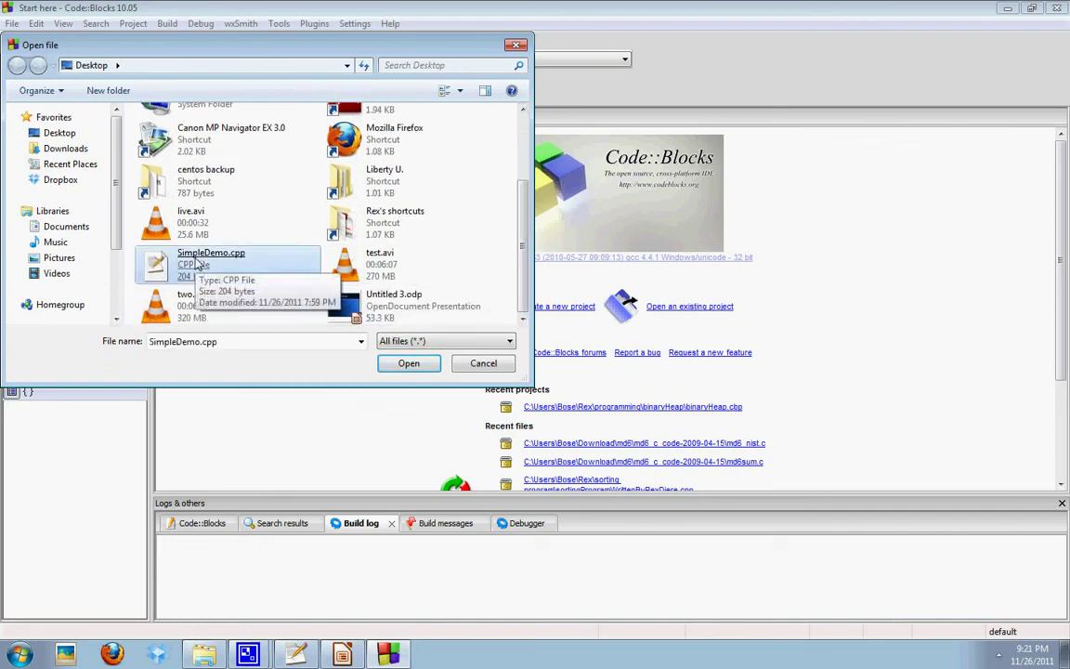
pyautogui.doubleClick(196, 265)
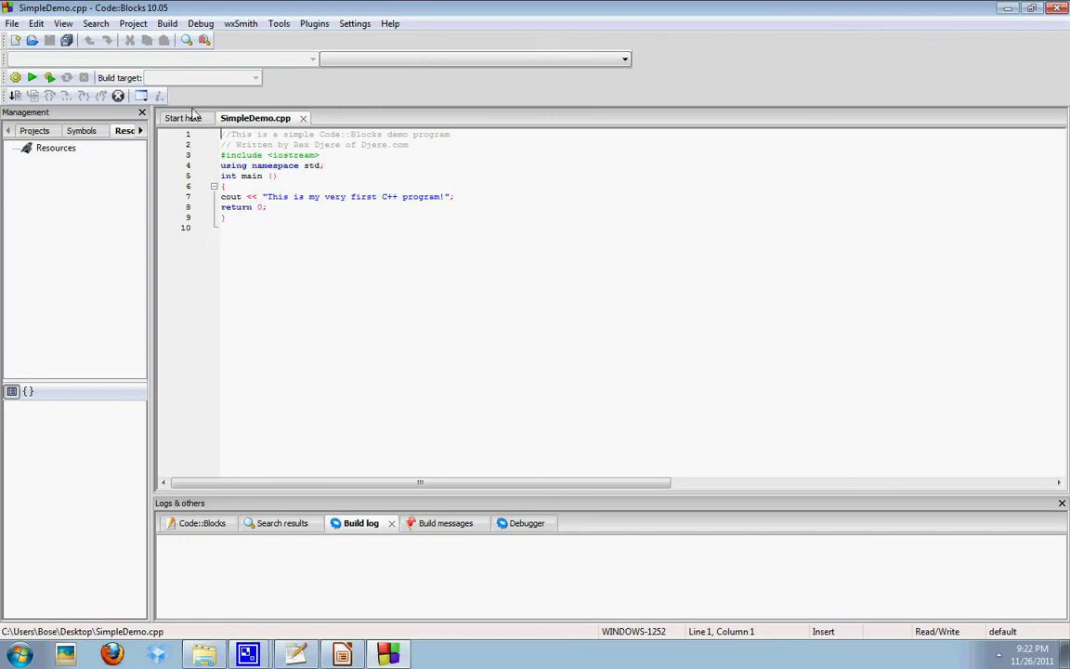
# - Build and run SimpleDemo.cpp, and dismiss its console window
pyautogui.click(169, 25)
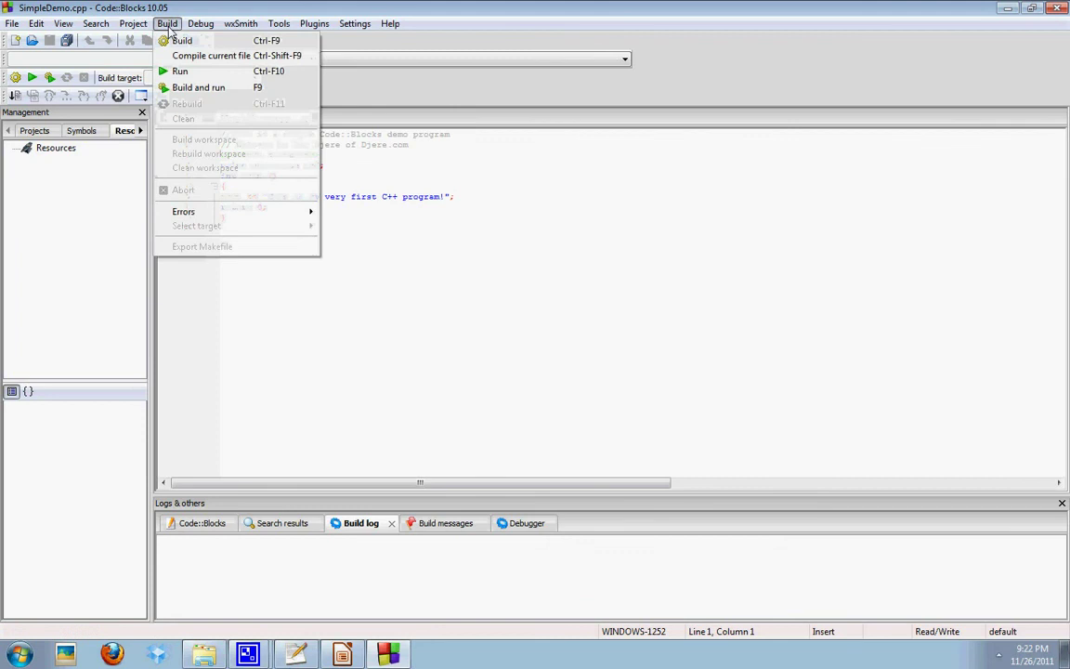
pyautogui.click(195, 89)
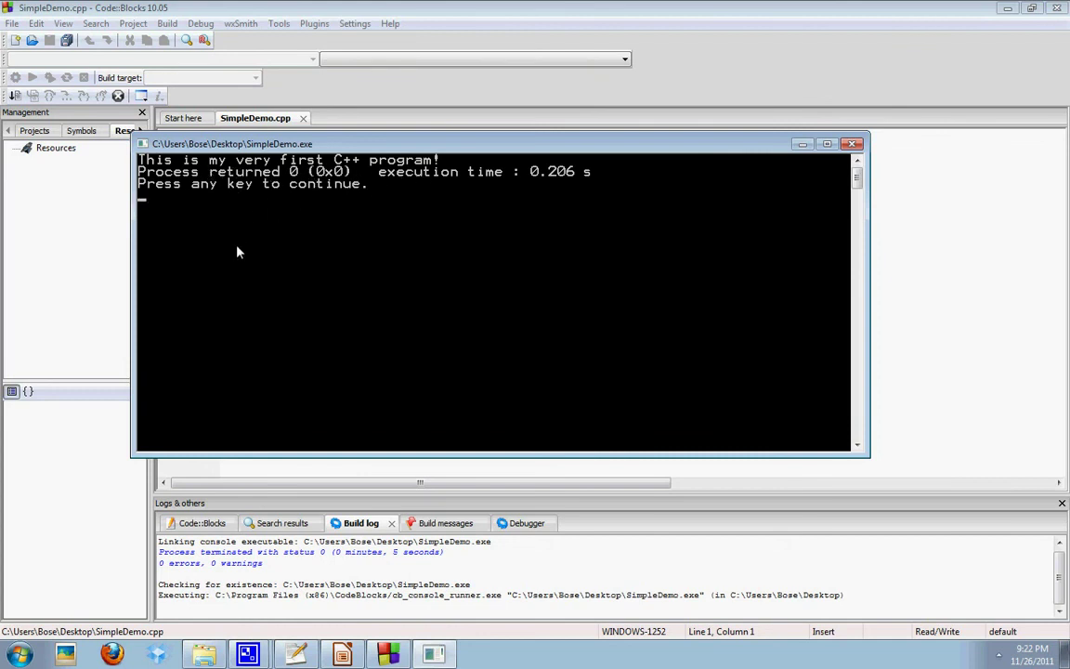
pyautogui.press('Return')
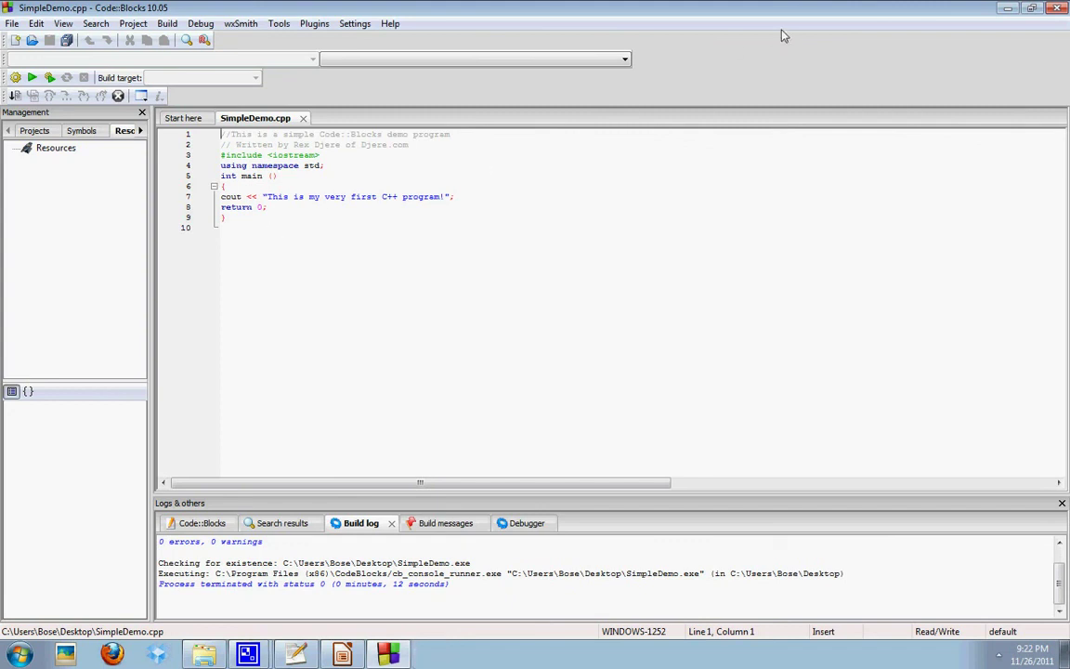
# - Switch to the LibreOffice Impress presentation and play the slide show from slide 8, the objectives review, through the final slide
pyautogui.click(1010, 14)
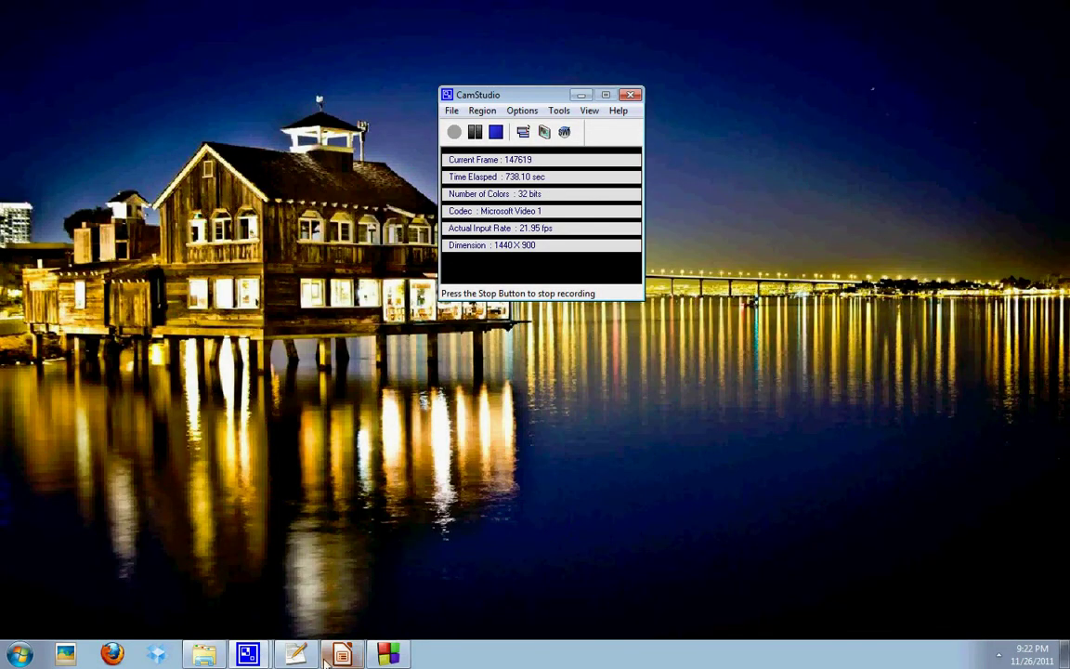
pyautogui.click(343, 655)
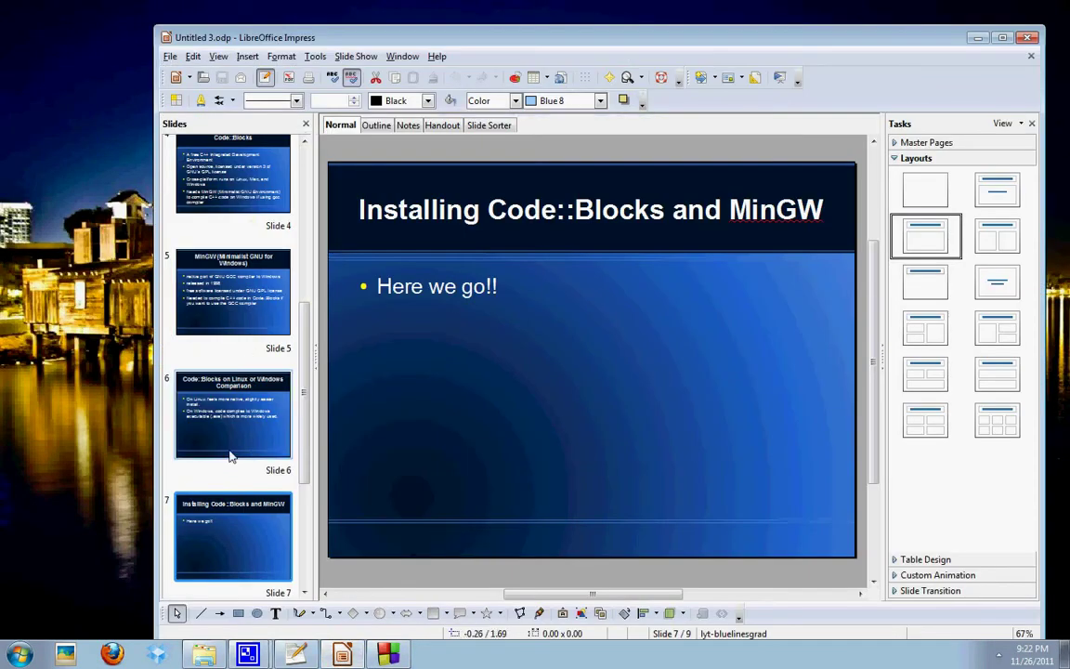
pyautogui.scroll(-5, 262, 469)
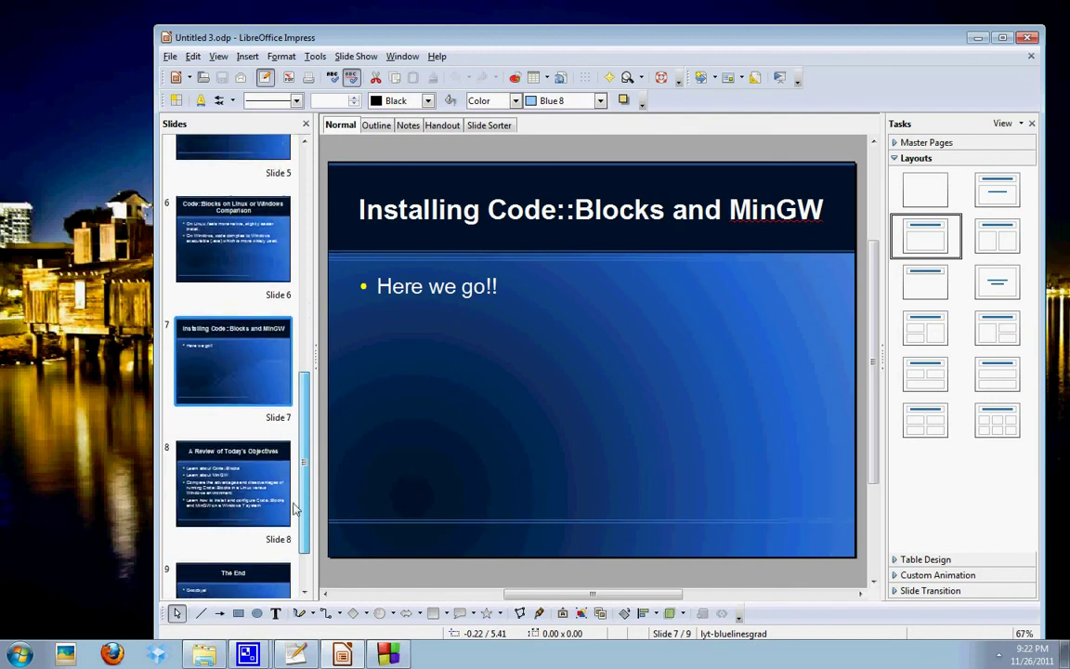
pyautogui.click(255, 437)
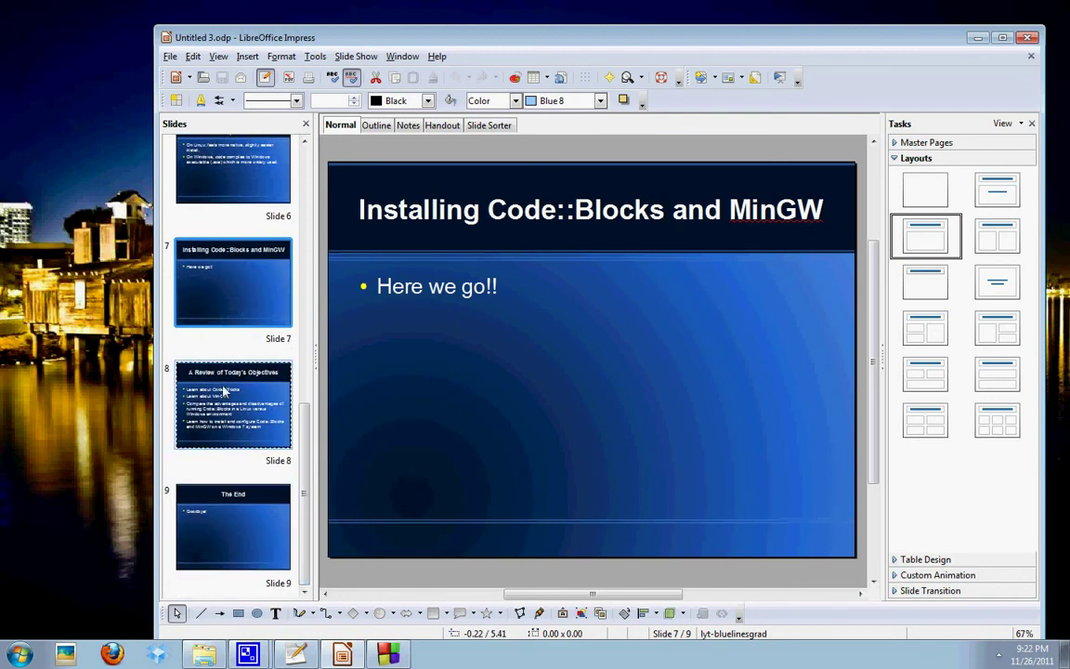
pyautogui.click(352, 56)
pyautogui.click(344, 74)
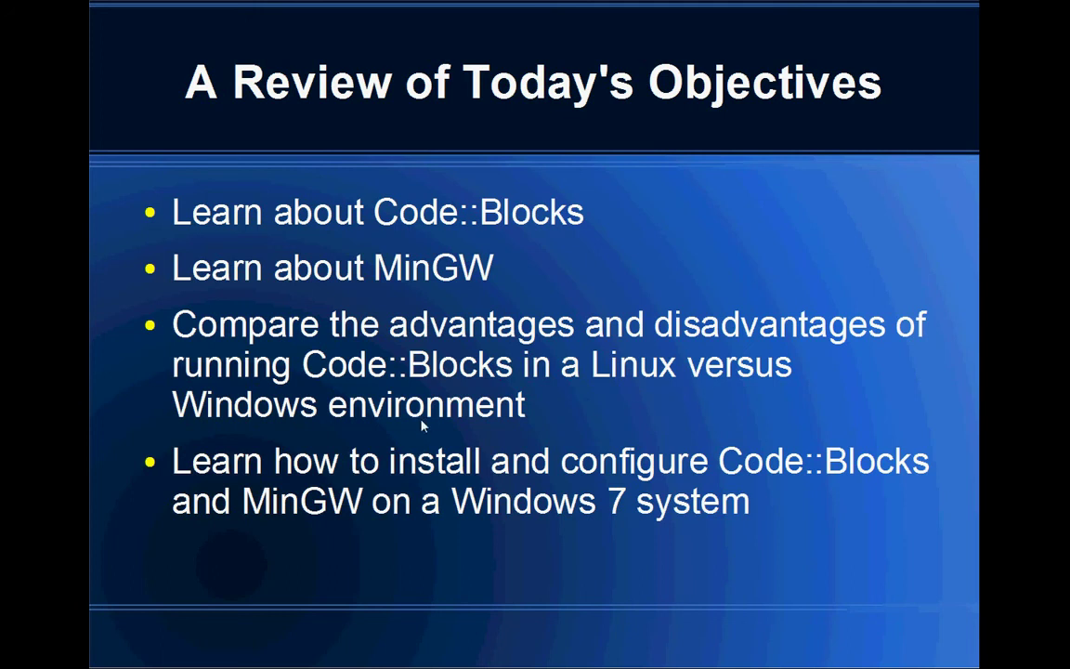
pyautogui.click(394, 494)
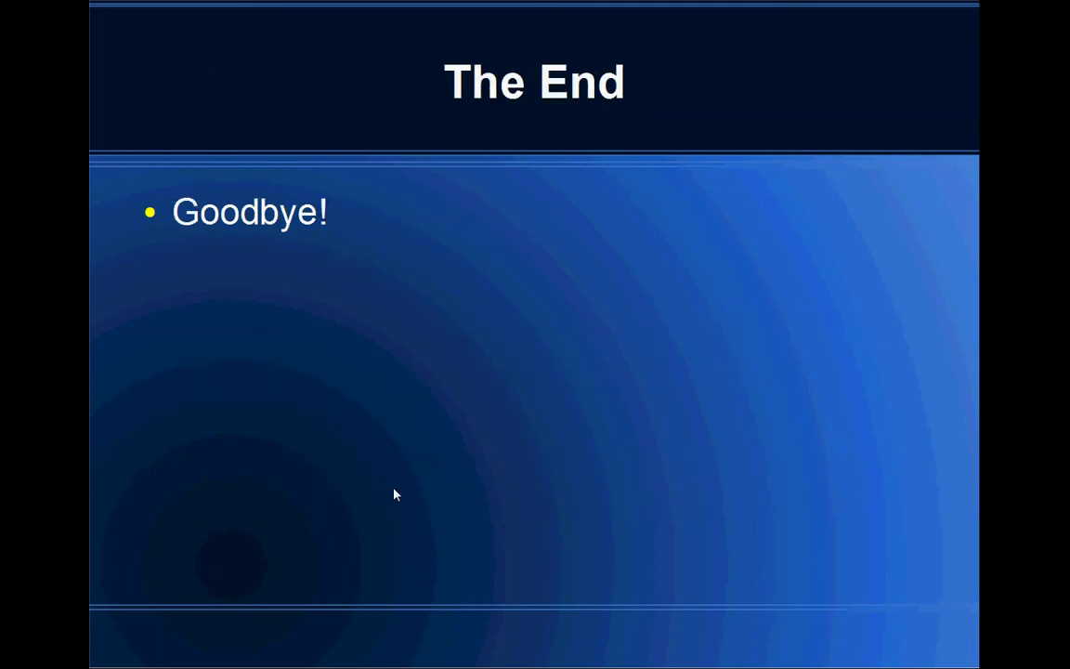